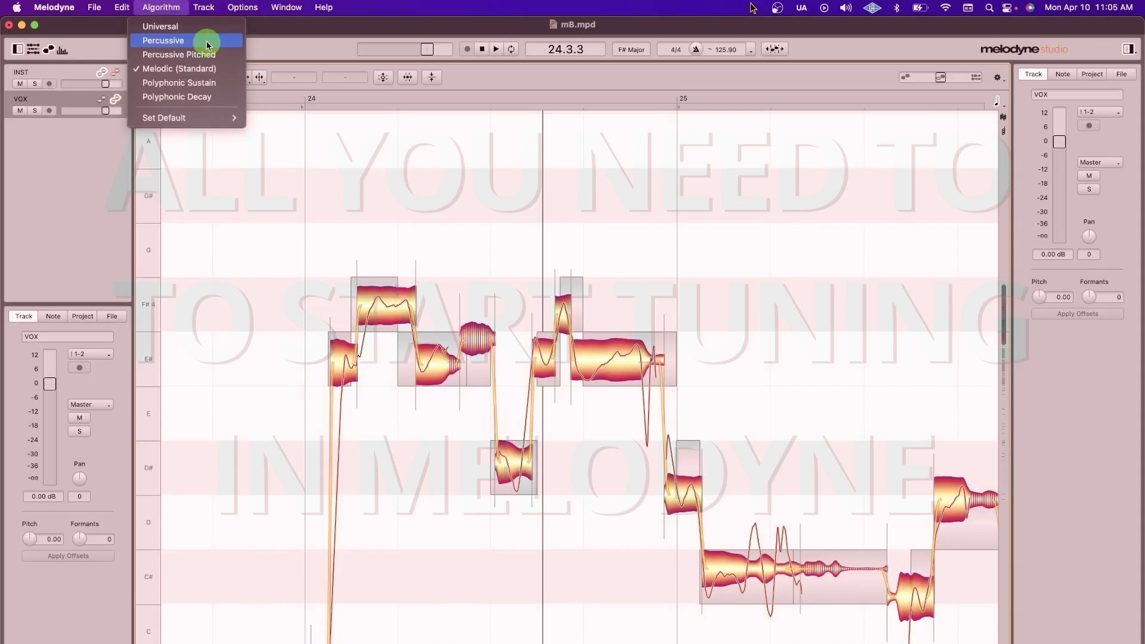
click(204, 41)
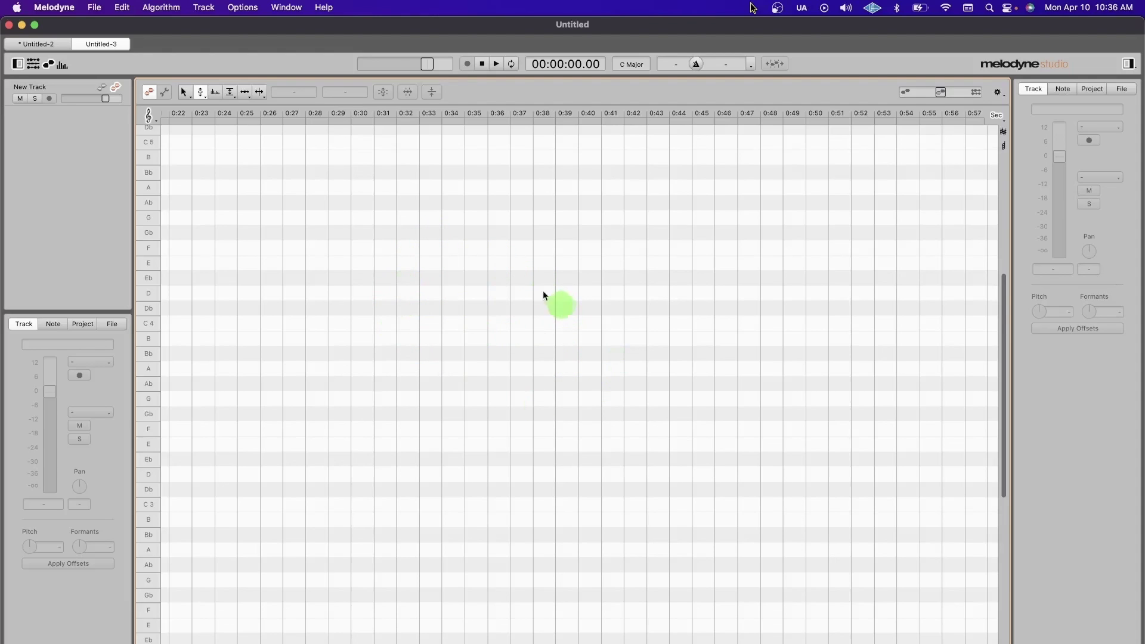
Step: Import the audio files INST.wav and VOX.wav into the empty project
click(94, 7)
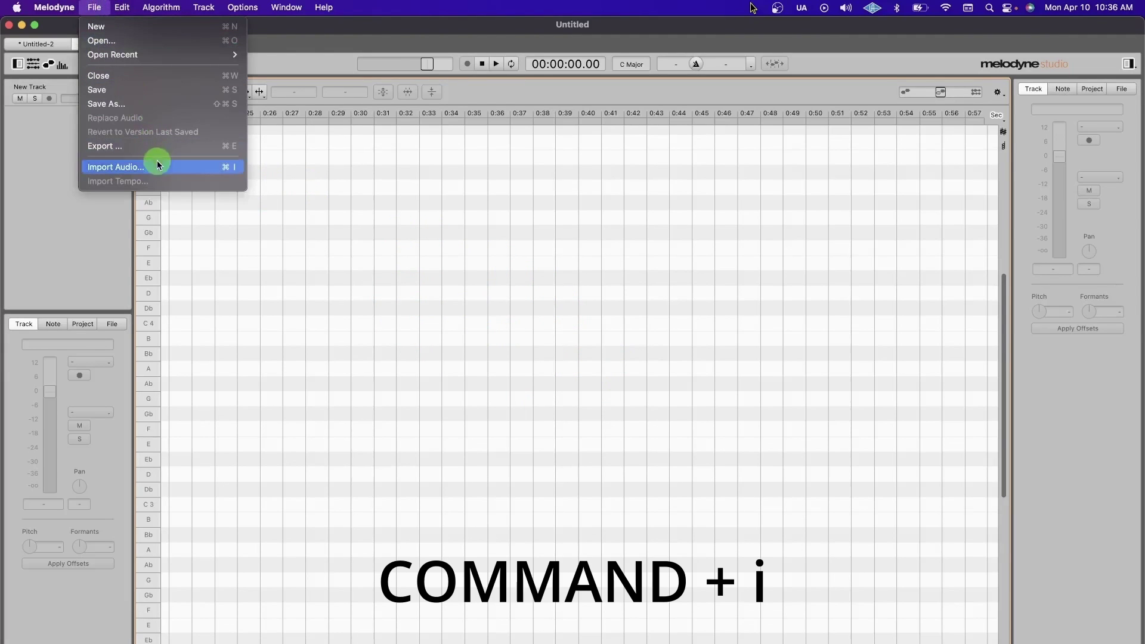
click(217, 167)
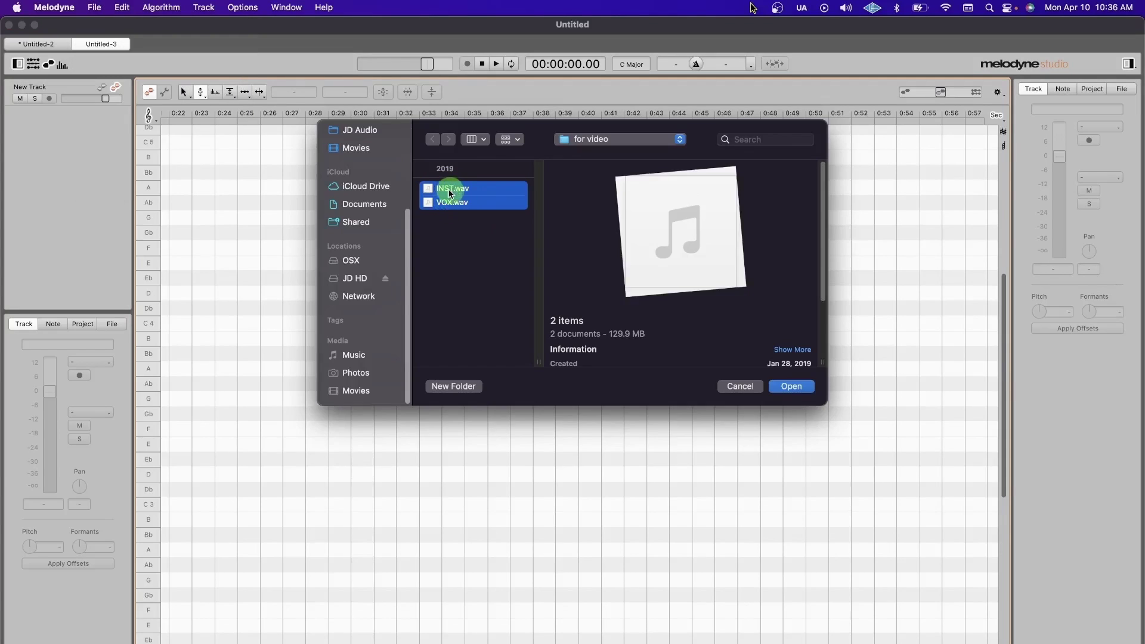
key(Return)
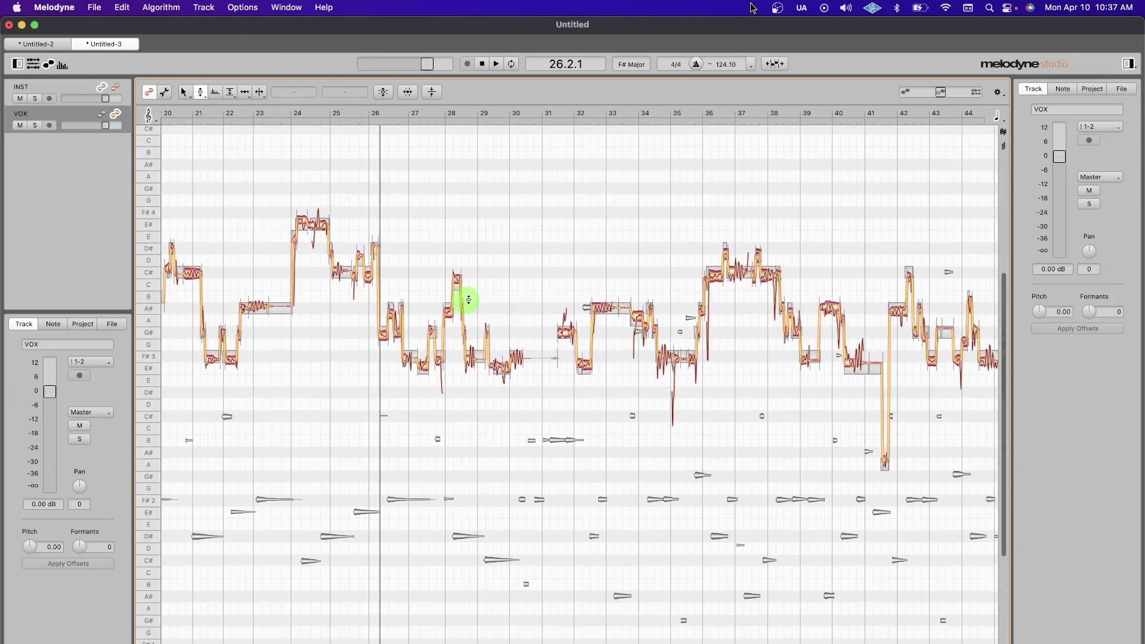
scroll(440, 341, up, 2)
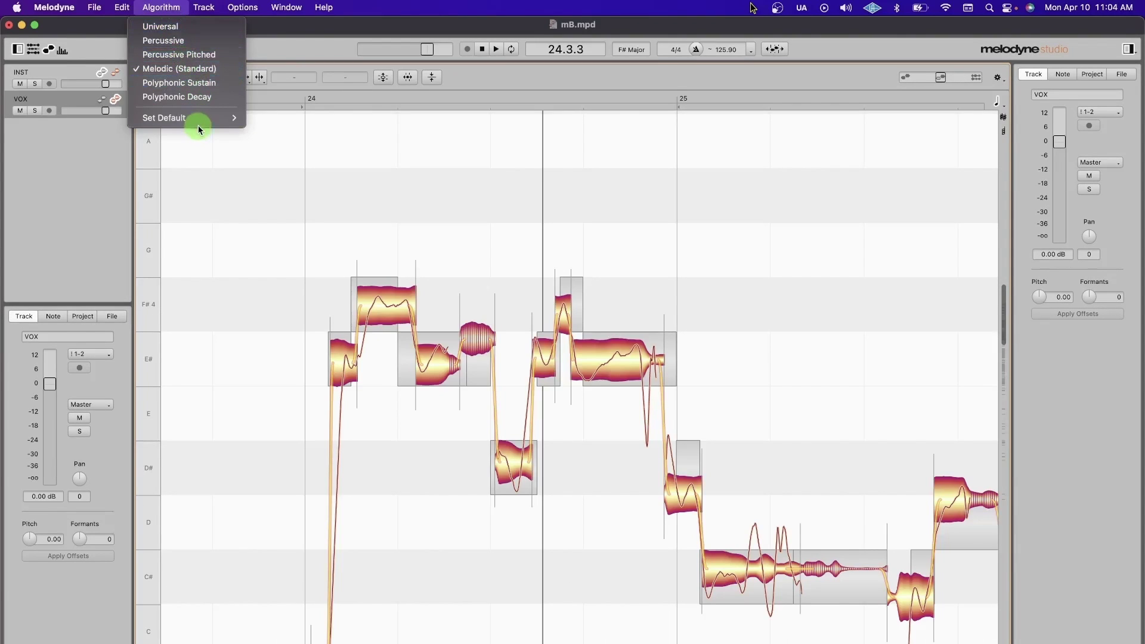
Step: Set the detection algorithm of the VOX track to Melodic (Standard)
mouse_move(198, 127)
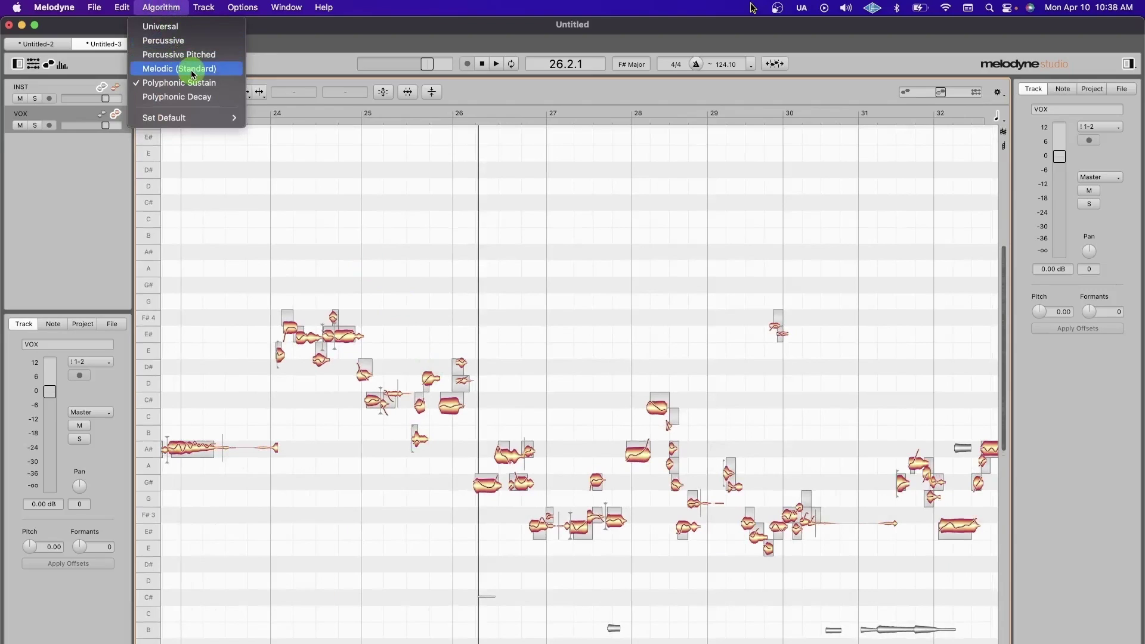
click(179, 70)
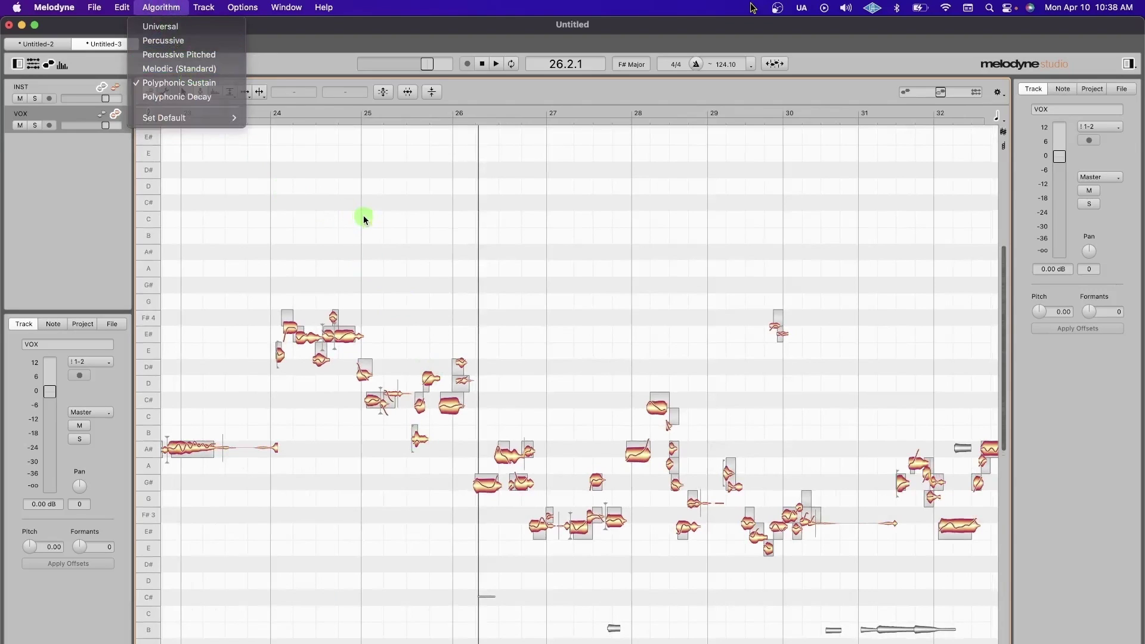
click(174, 7)
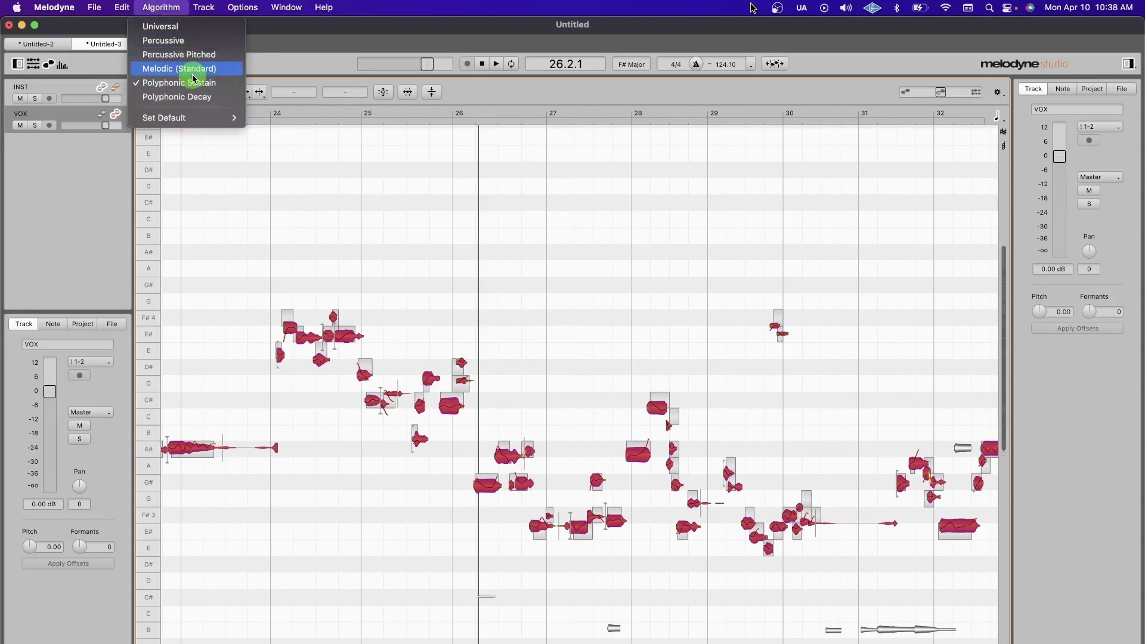
mouse_move(204, 116)
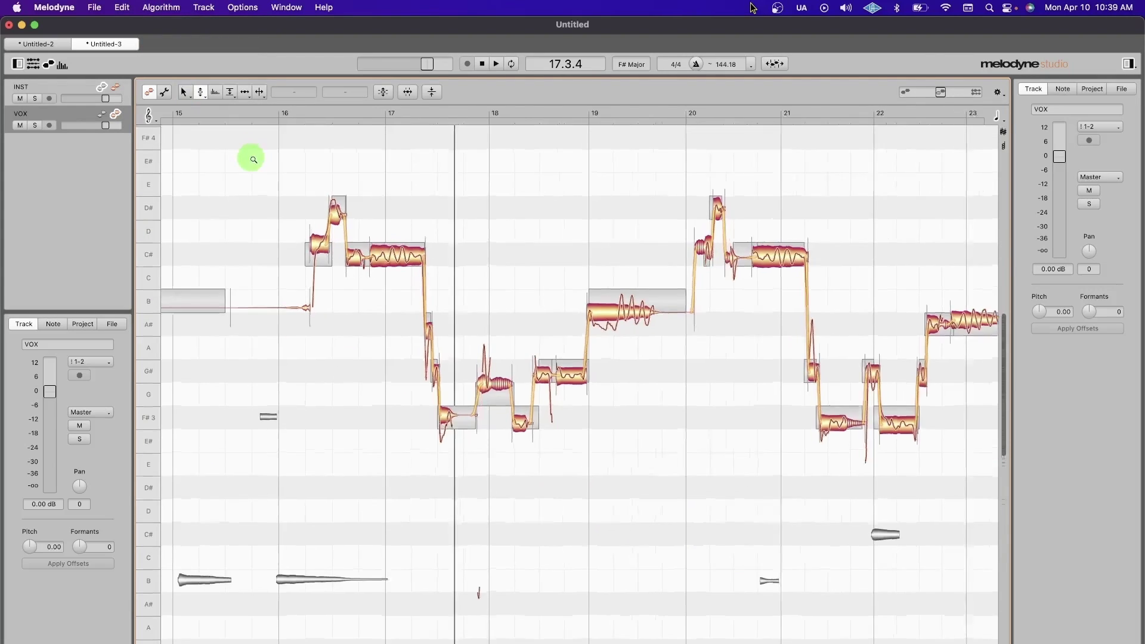
Step: Split the end off the long C#4 vocal note around bar 17 with the Main tool
click(253, 159)
click(184, 92)
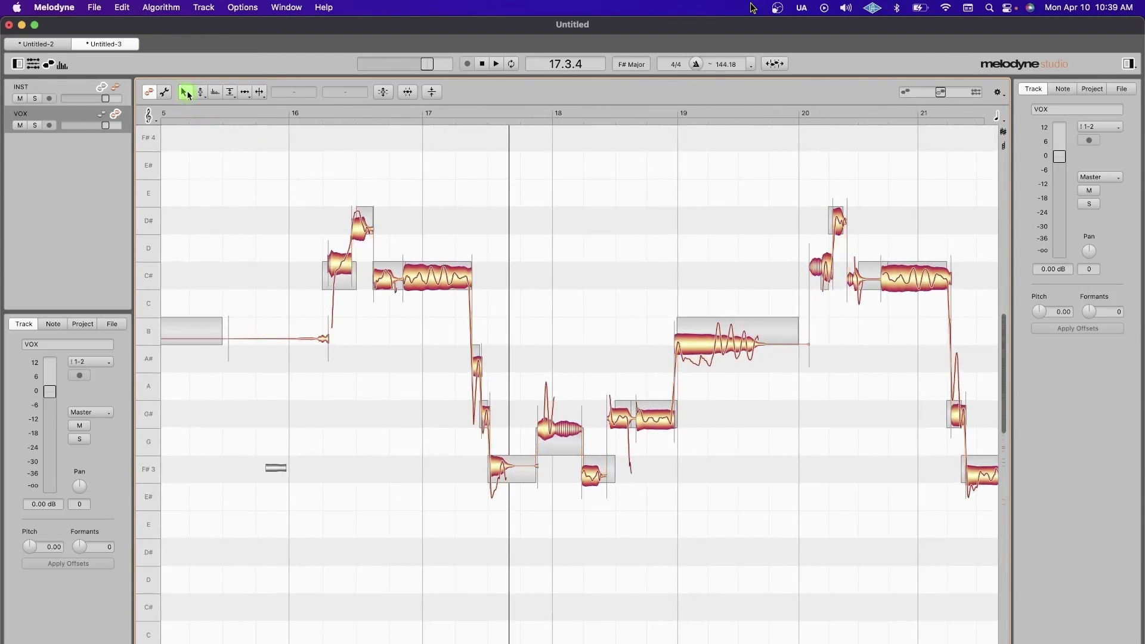
click(444, 262)
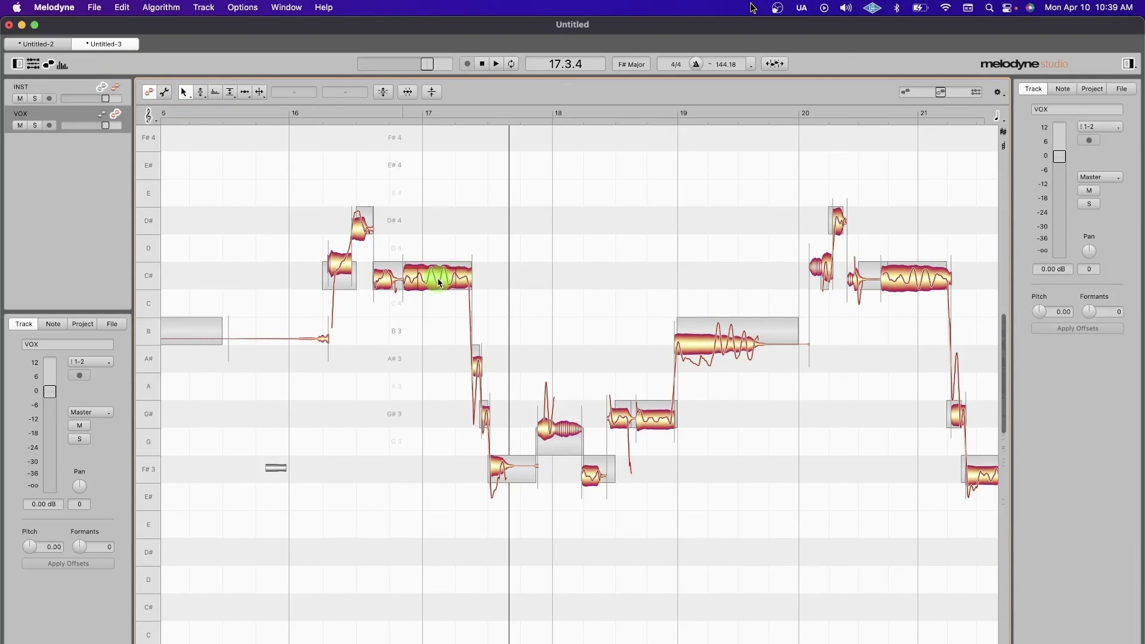
drag(435, 274, 455, 267)
double_click(454, 268)
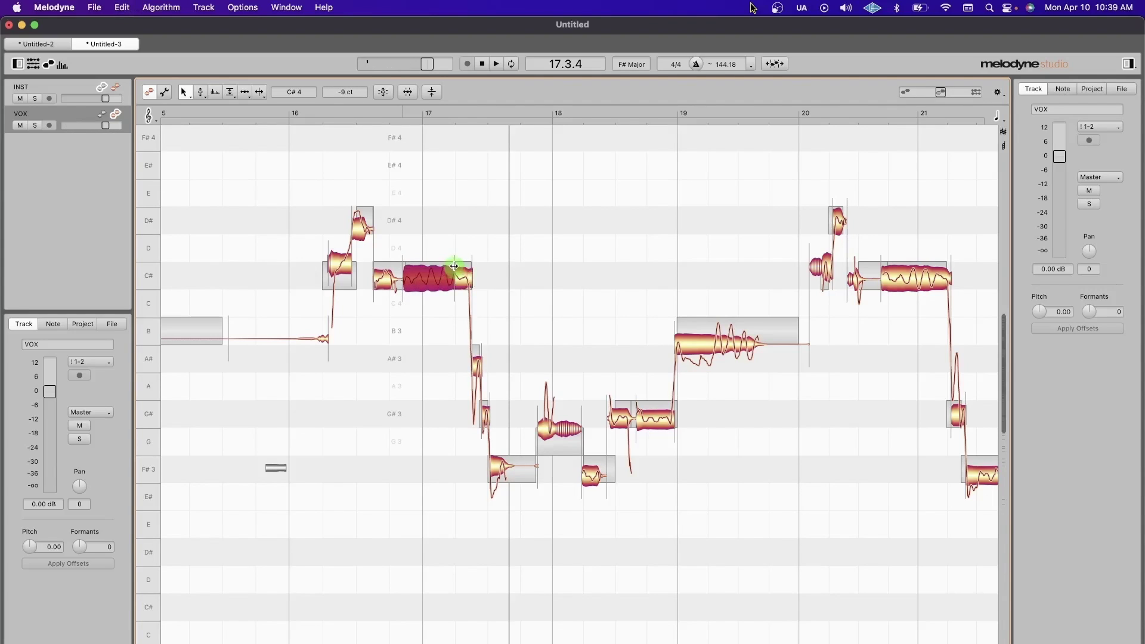
key(F2)
click(468, 287)
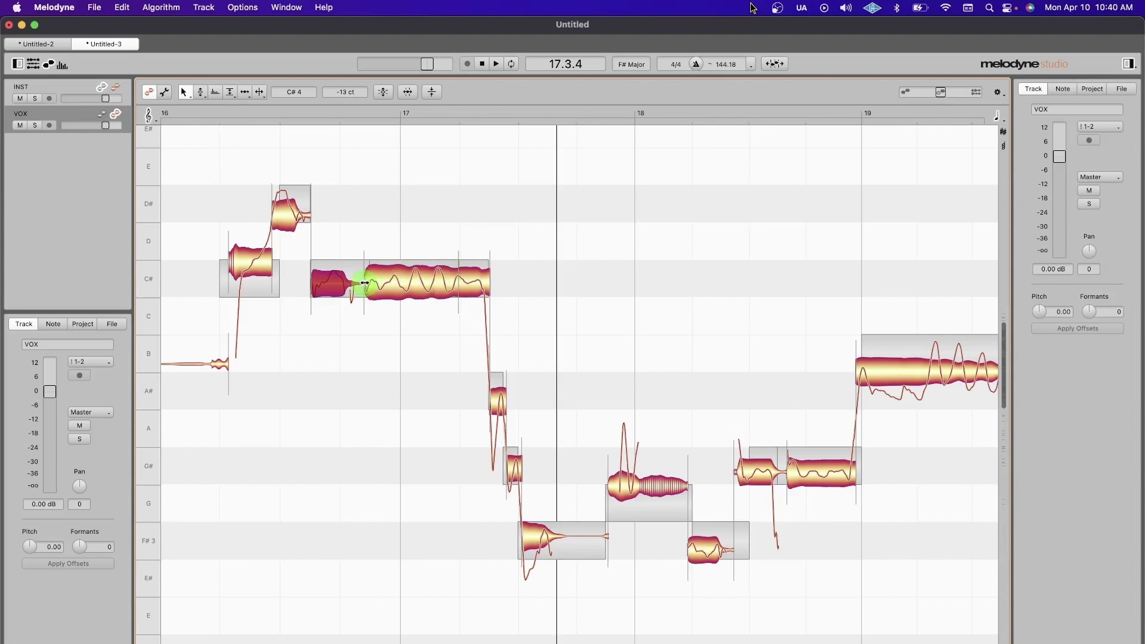
Step: Try shifting the separation in front of the long C#4 note and activate the Pitch tool
drag(364, 282, 387, 280)
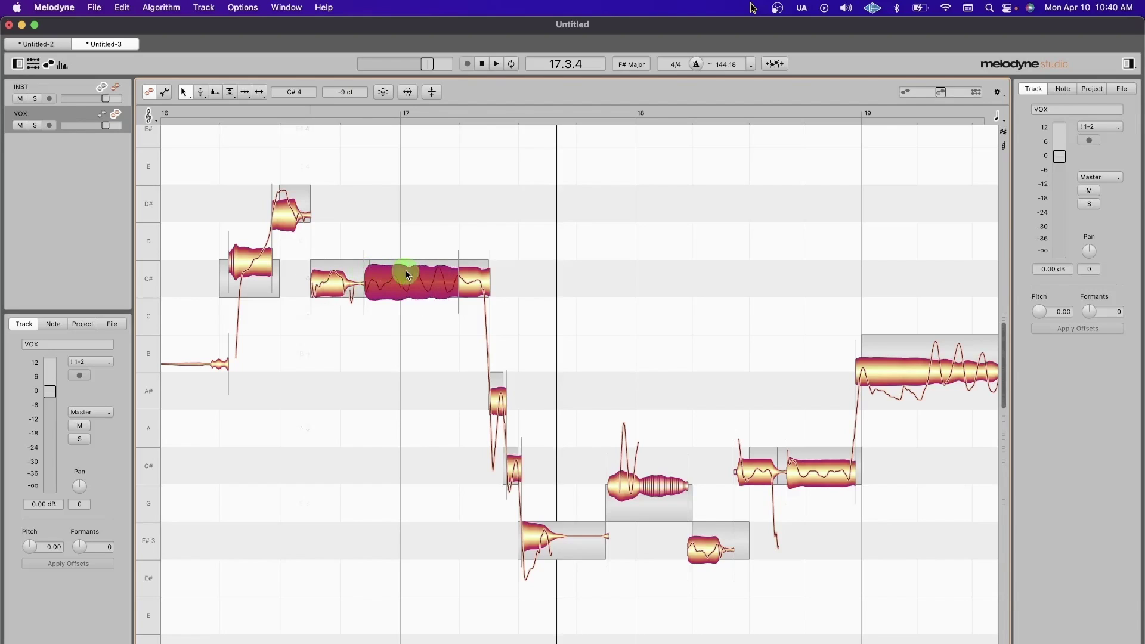
key(F2)
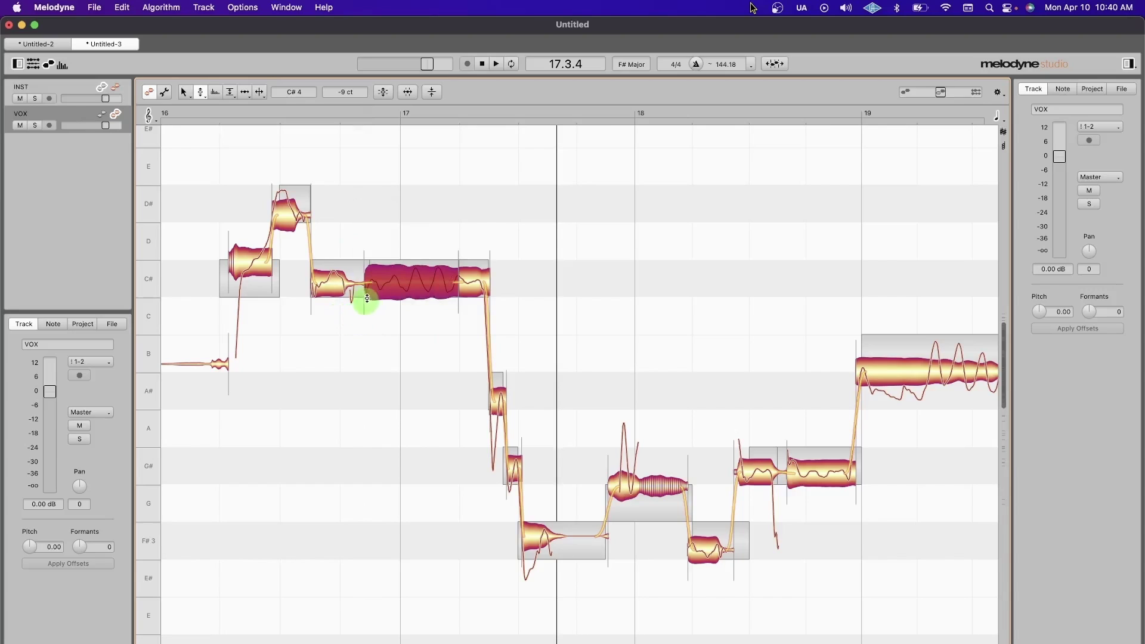
scroll(380, 270, left, 2)
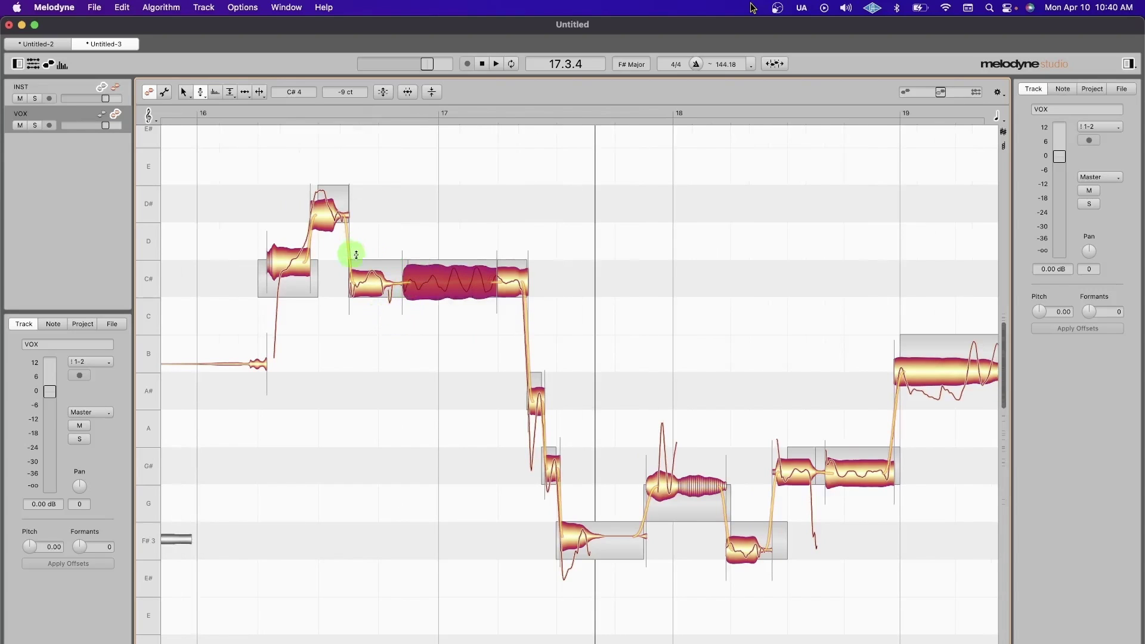
Step: Change the pitch drift of the selected C#4 note around bar 17 to about -117% with the Pitch Drift tool
click(202, 95)
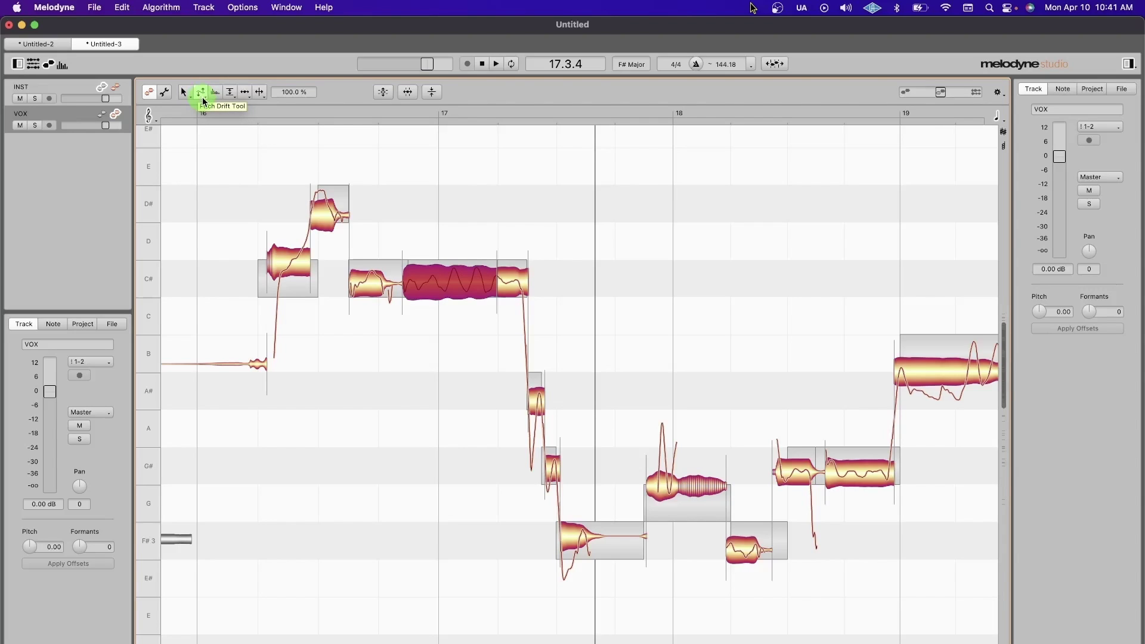
drag(460, 310, 549, 396)
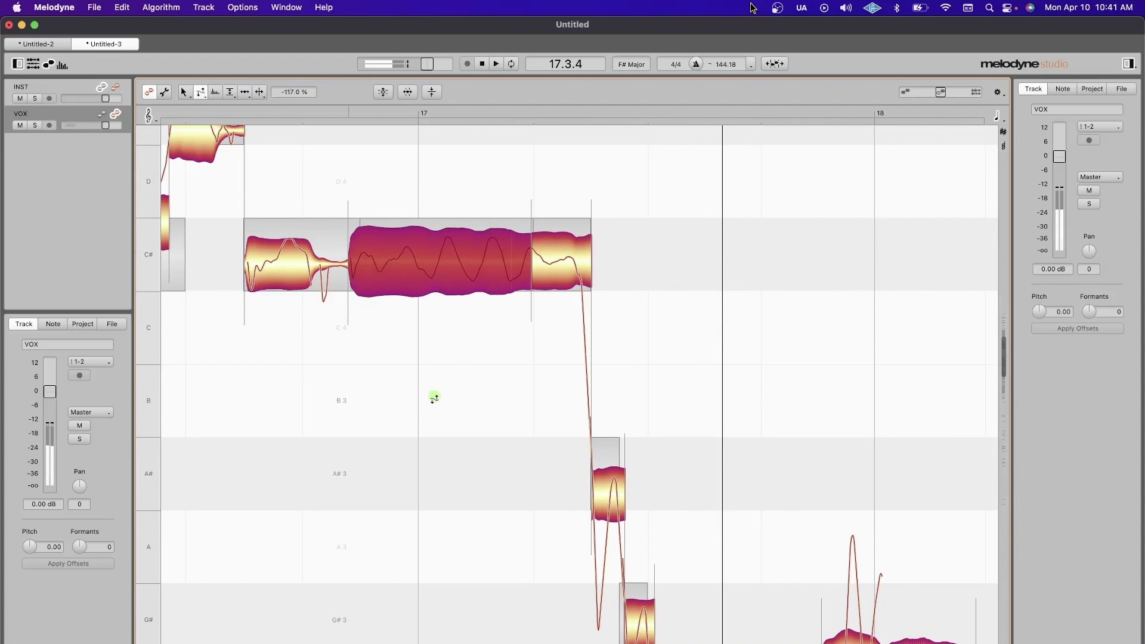
click(451, 269)
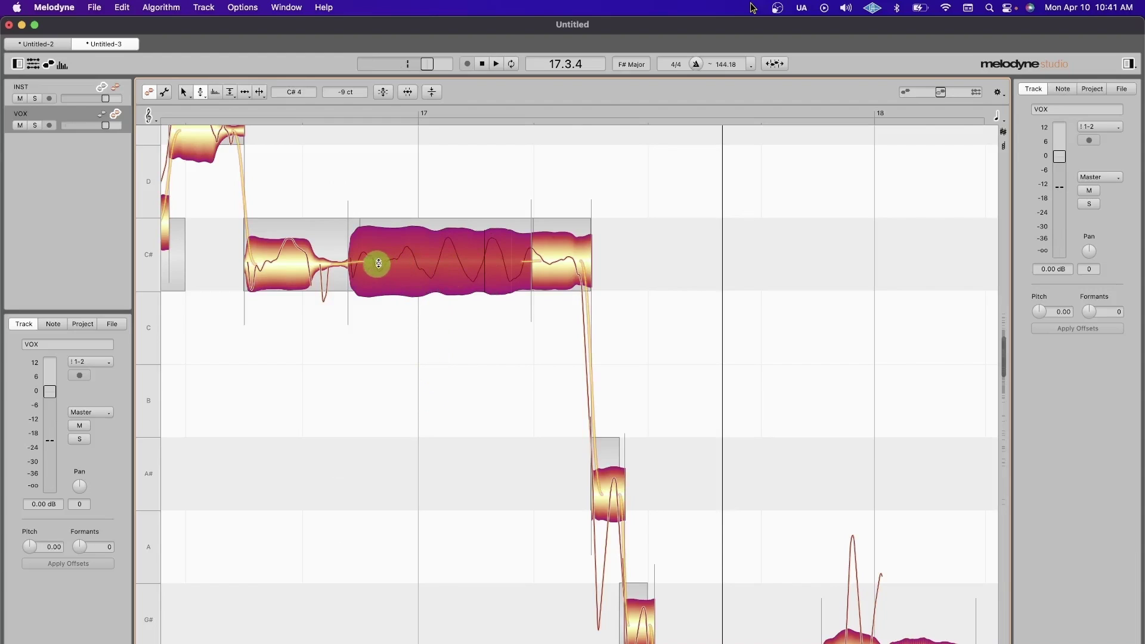
Step: Flatten the vibrato of the selected C#4 note to 0% with the Pitch Modulation tool
scroll(467, 263, down, 2)
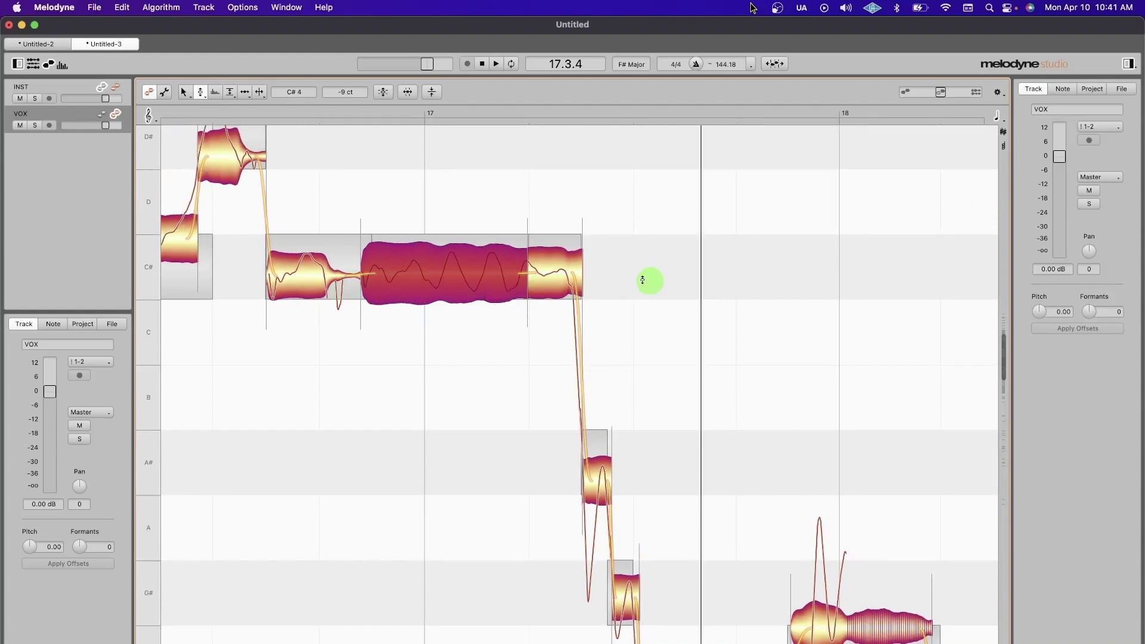
scroll(481, 359, down, 3)
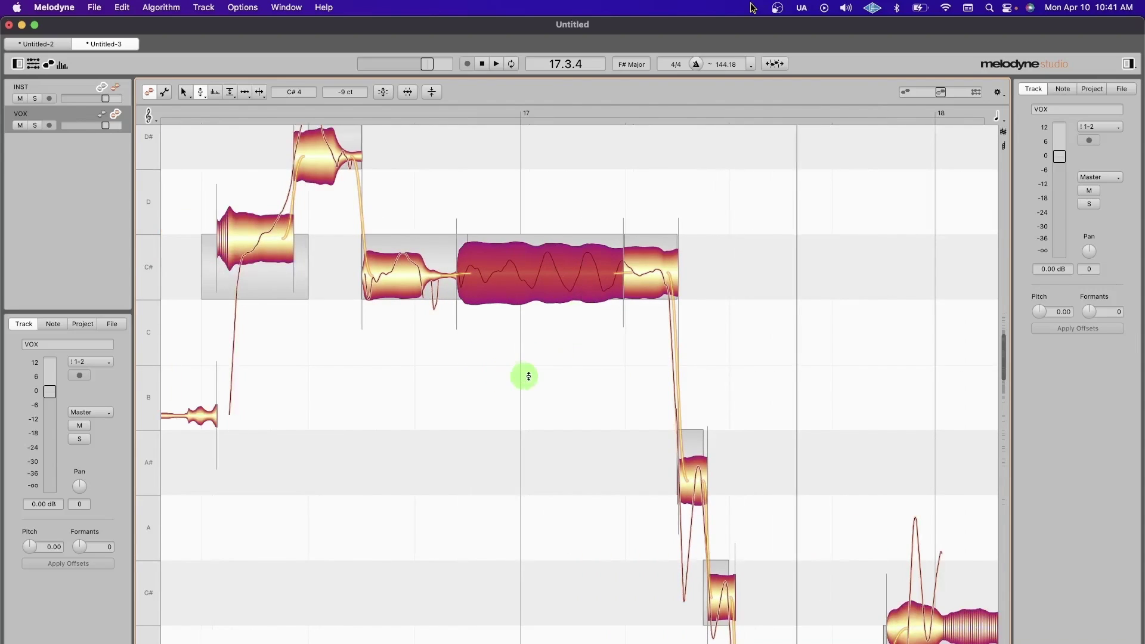
scroll(519, 373, up, 2)
click(201, 95)
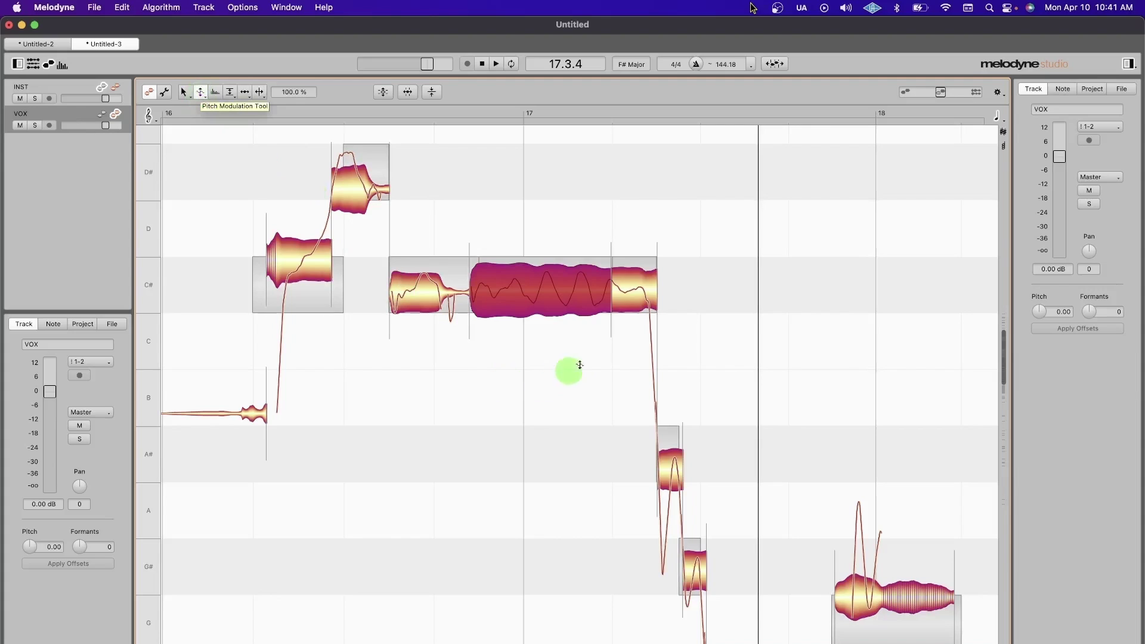
scroll(590, 371, up, 2)
click(523, 285)
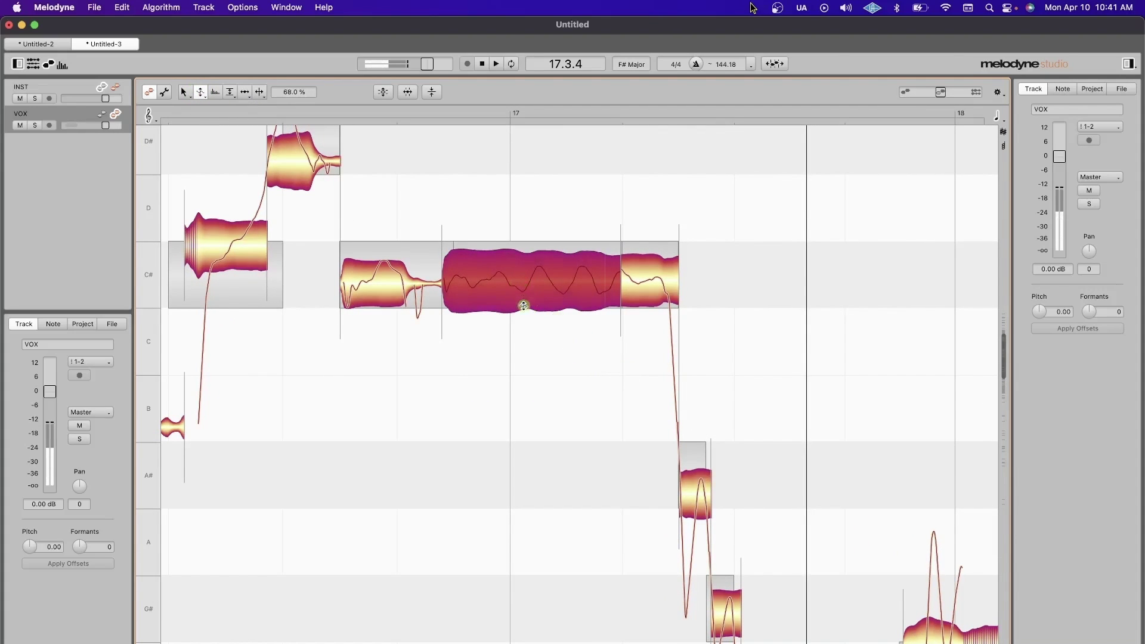
drag(515, 282, 428, 361)
Step: Play back the flattened C#4 note and undo its pitch modulation change
key(space)
key(space)
drag(533, 284, 526, 277)
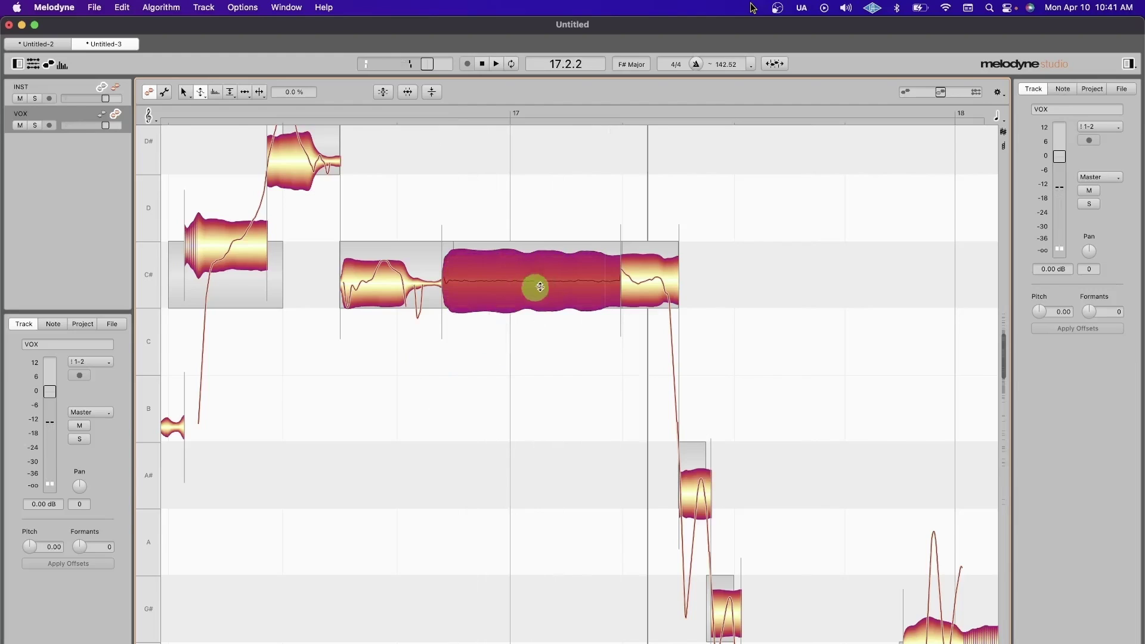
key(super+z)
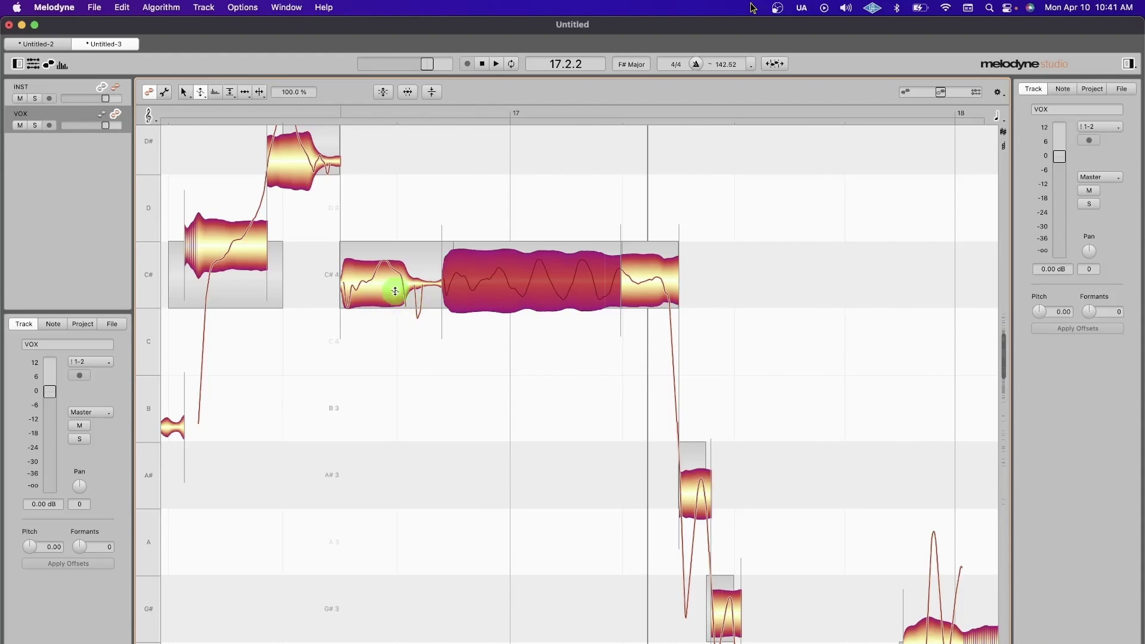
Step: Inspect the note separations from bar 17 to bar 20 and select the long B3 note at bar 19
click(261, 96)
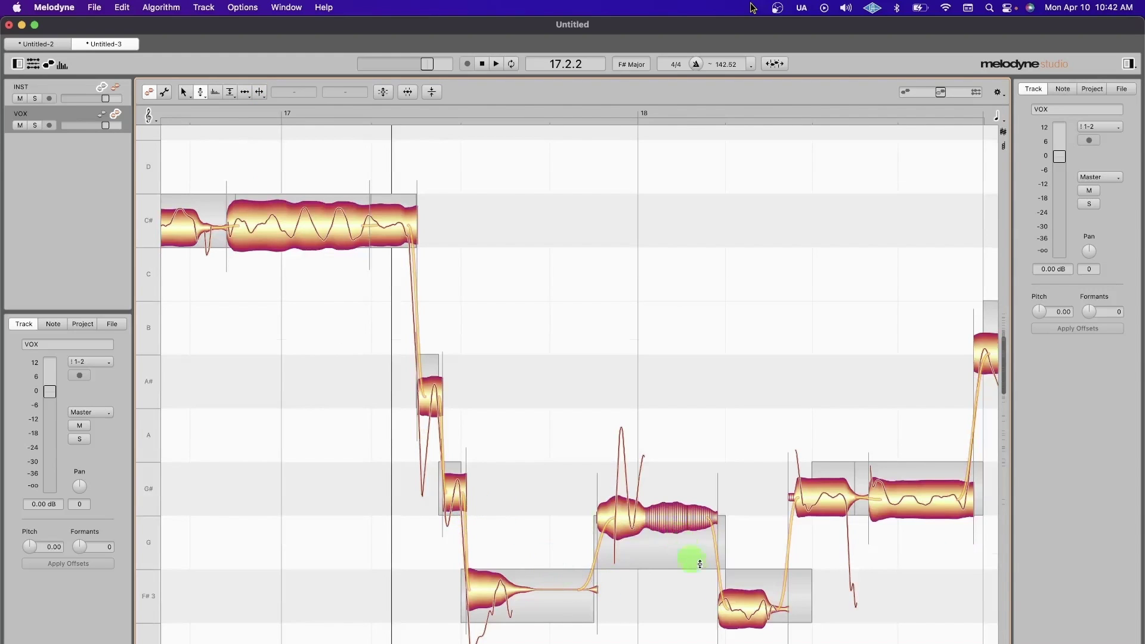
scroll(700, 564, right, 3)
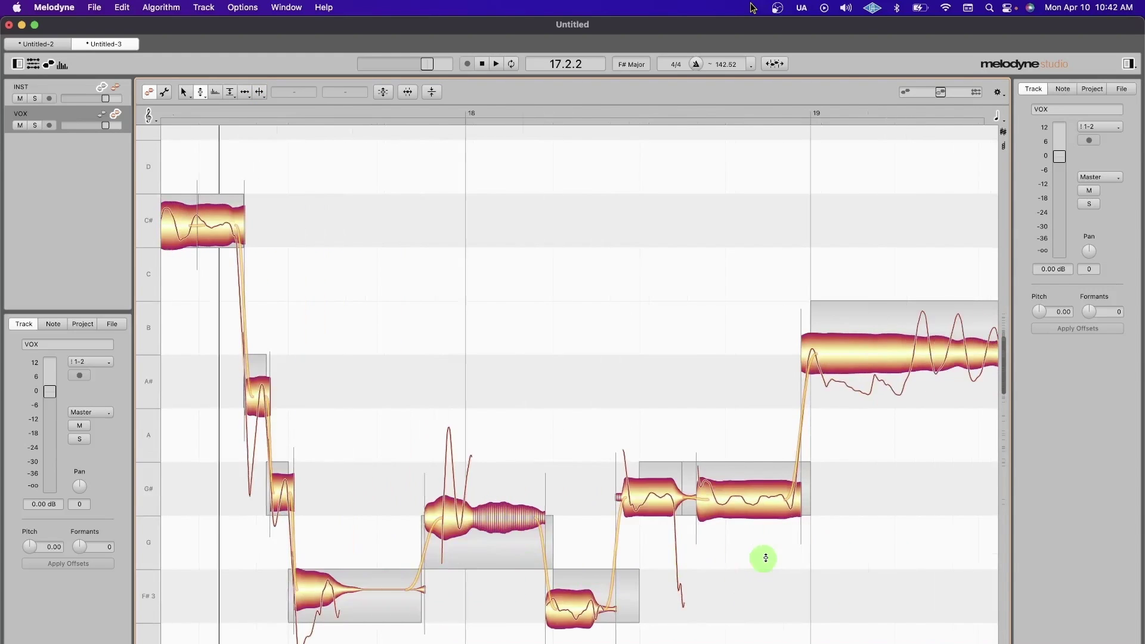
click(475, 520)
key(F2)
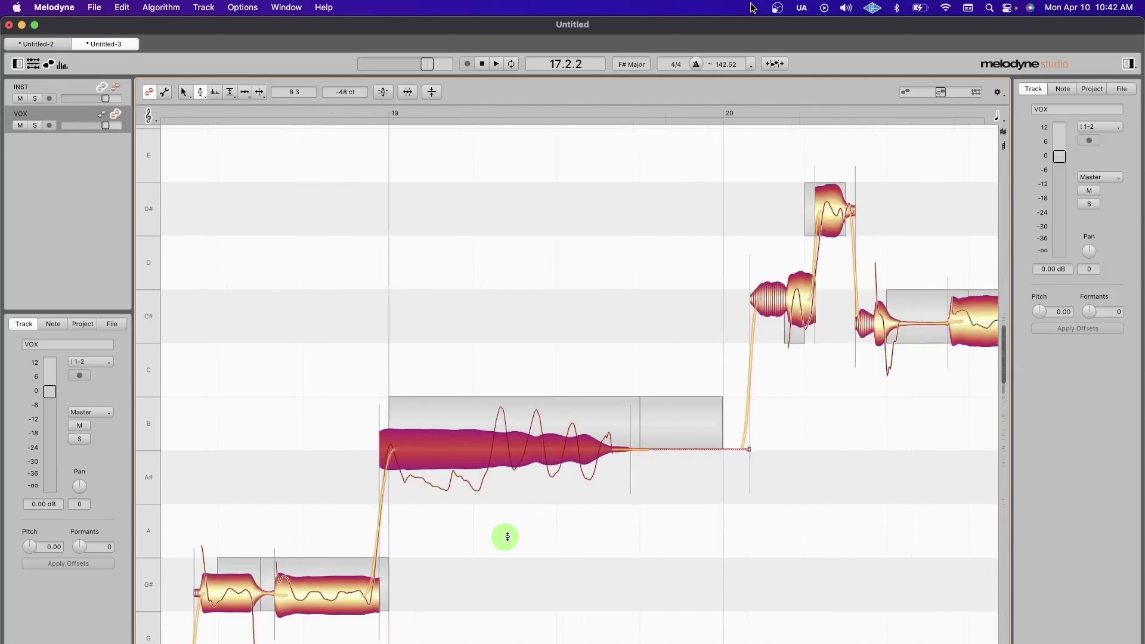
scroll(507, 537, left, 2)
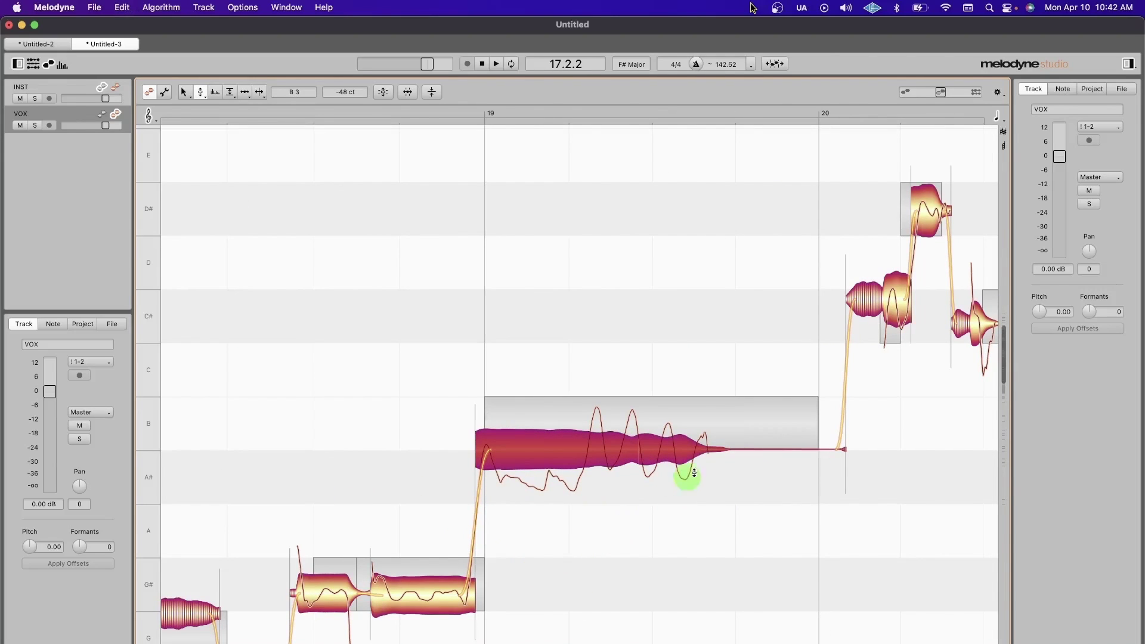
Step: Split the low D#4 beginning off the long E#4 note in bar 24 with the Note Separation tool
scroll(709, 475, right, 6)
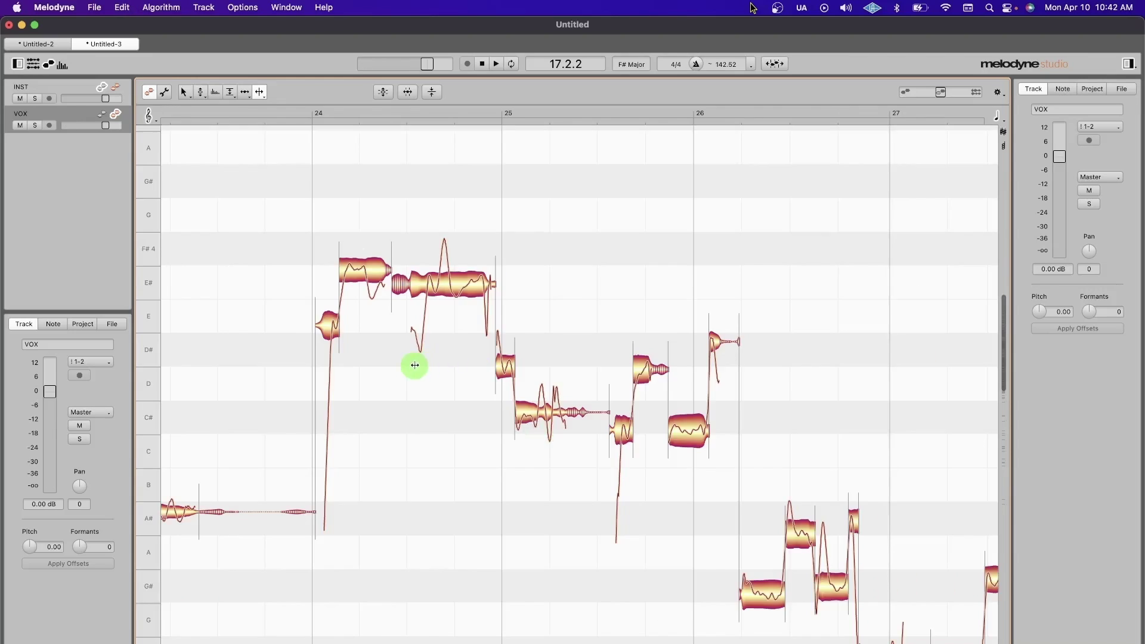
drag(414, 366, 511, 414)
click(415, 254)
double_click(450, 252)
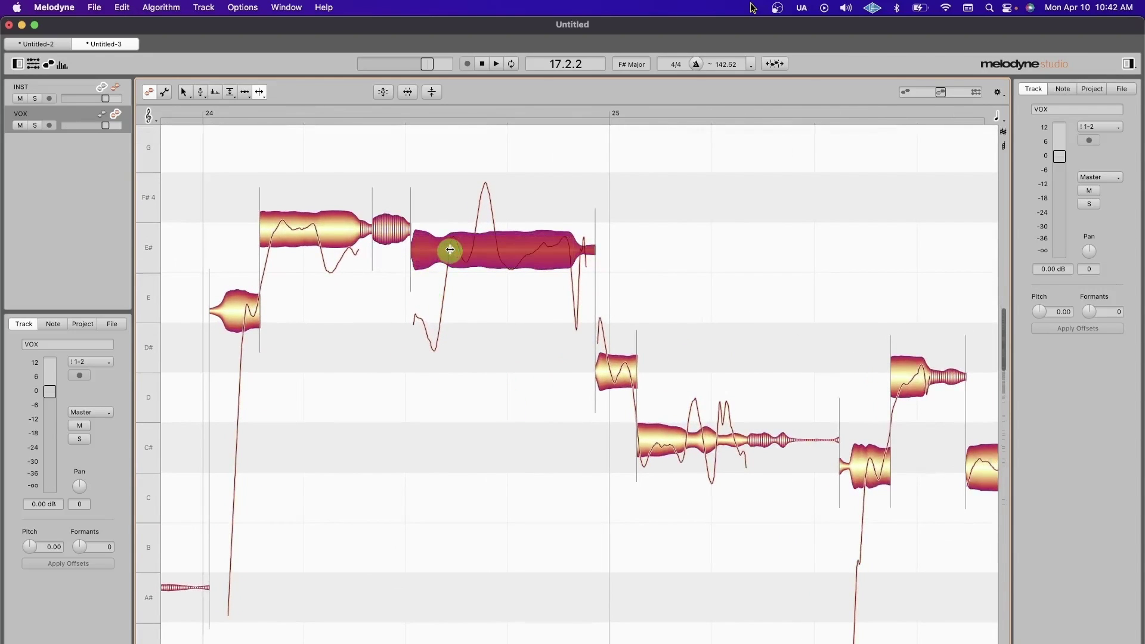
key(F2)
Step: Try lowering the pitch of the split-off D#4 note in bar 24 and play the phrase back
drag(434, 310, 432, 337)
key(super+z)
double_click(382, 349)
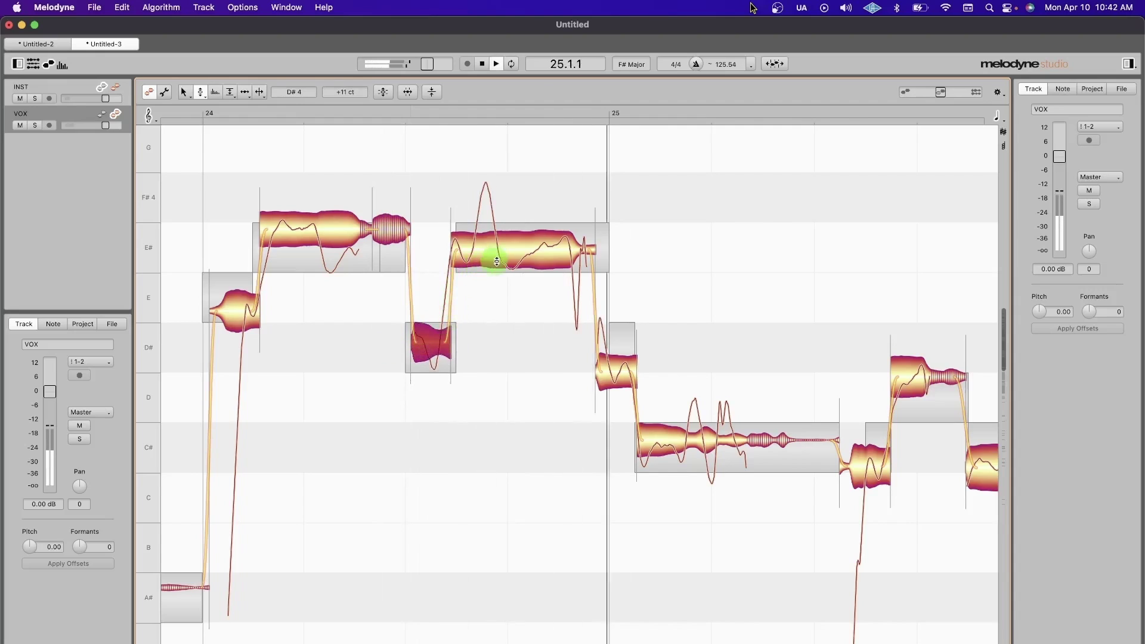
Step: Isolate the short F#4 peak at the start of the E#4 note in bar 24 and lower its pitch to -18 ct
key(space)
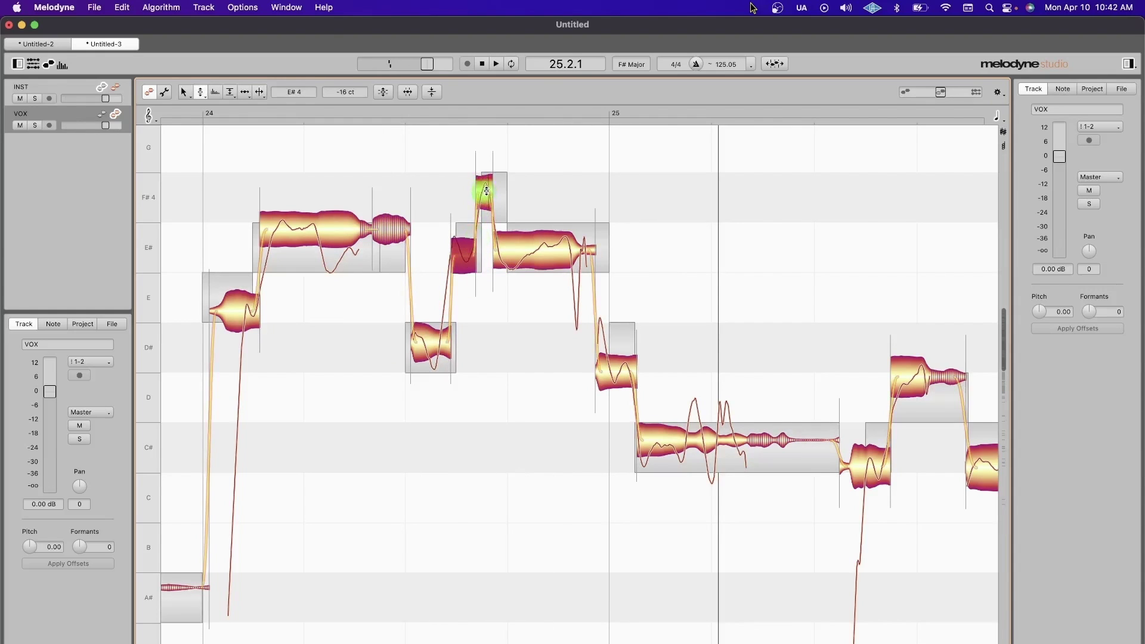
drag(483, 192, 483, 201)
drag(483, 202, 483, 206)
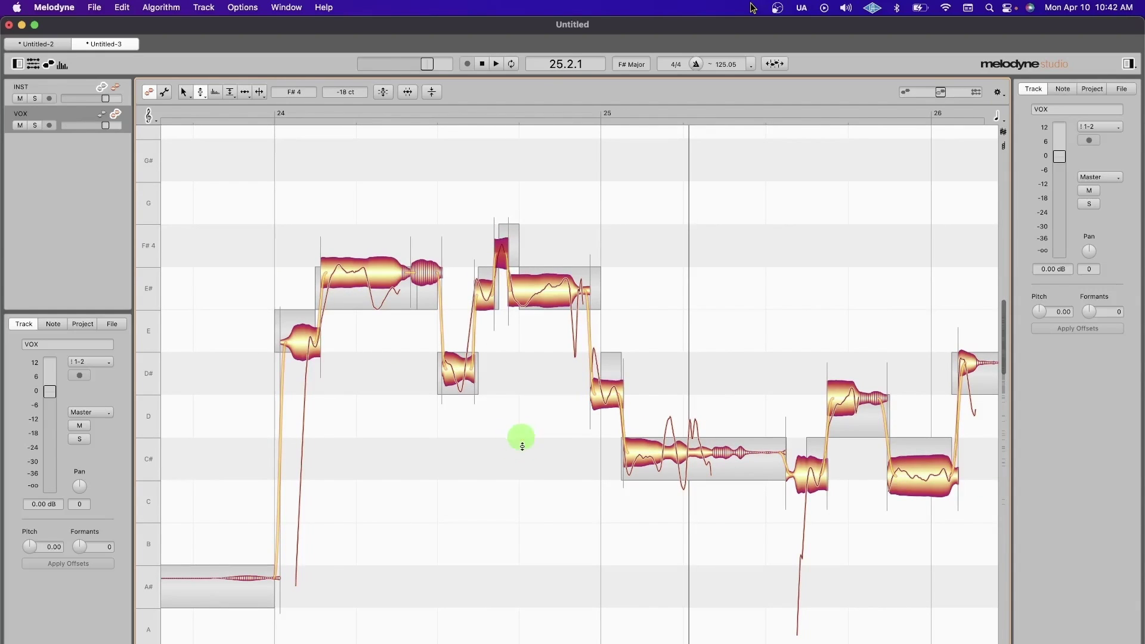
scroll(544, 465, left, 5)
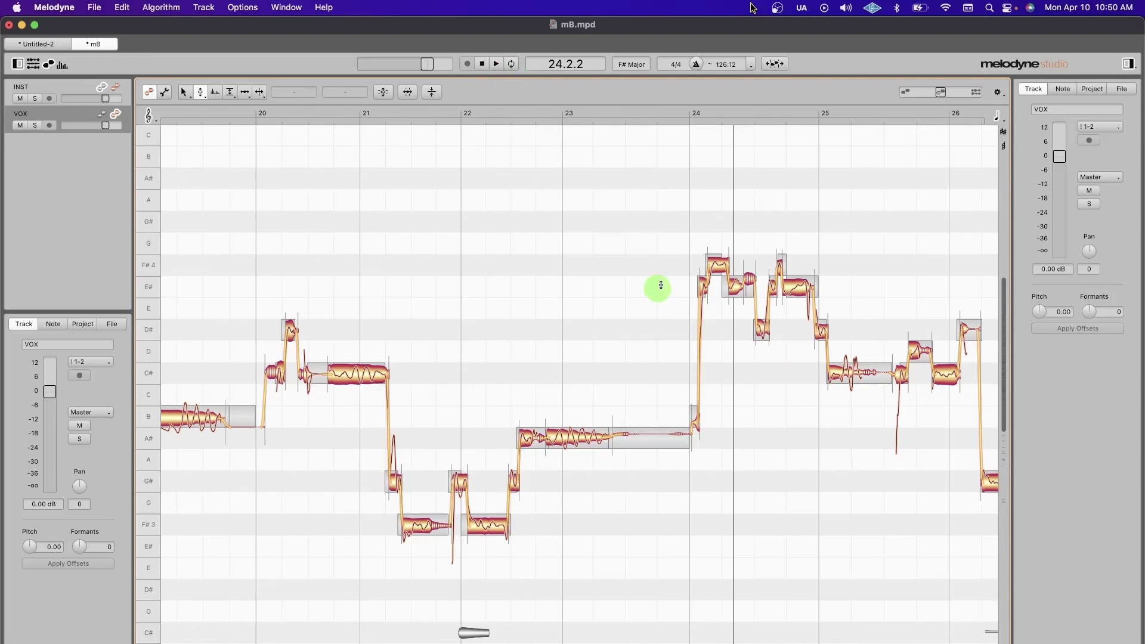
Step: Play back the vocal phrase between bars 22 and 25 from several starting points
click(511, 62)
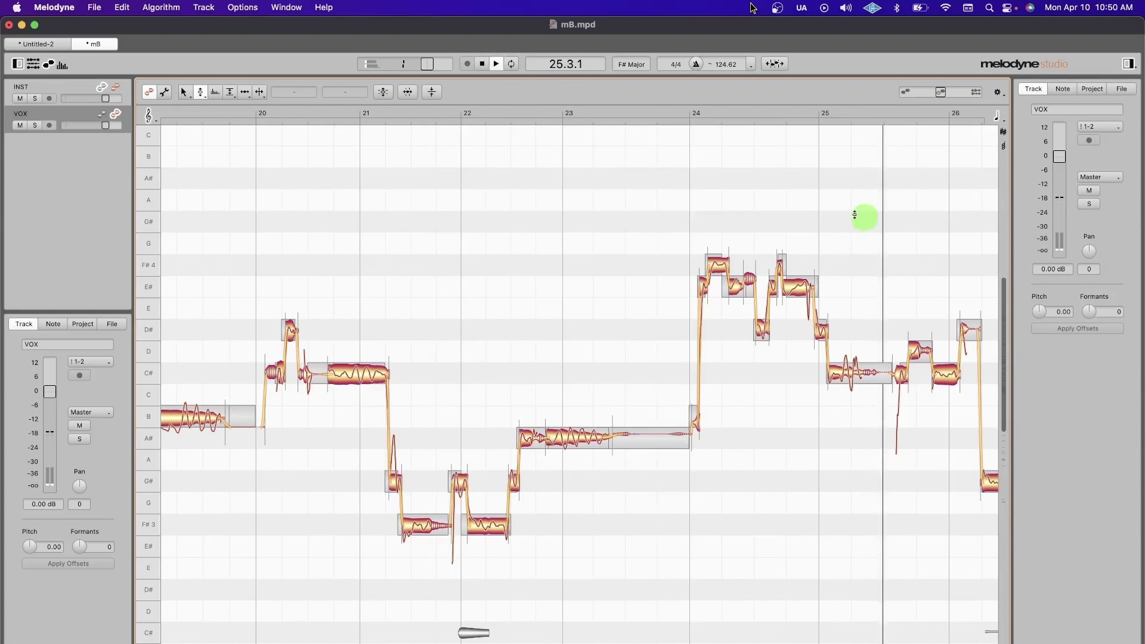
key(space)
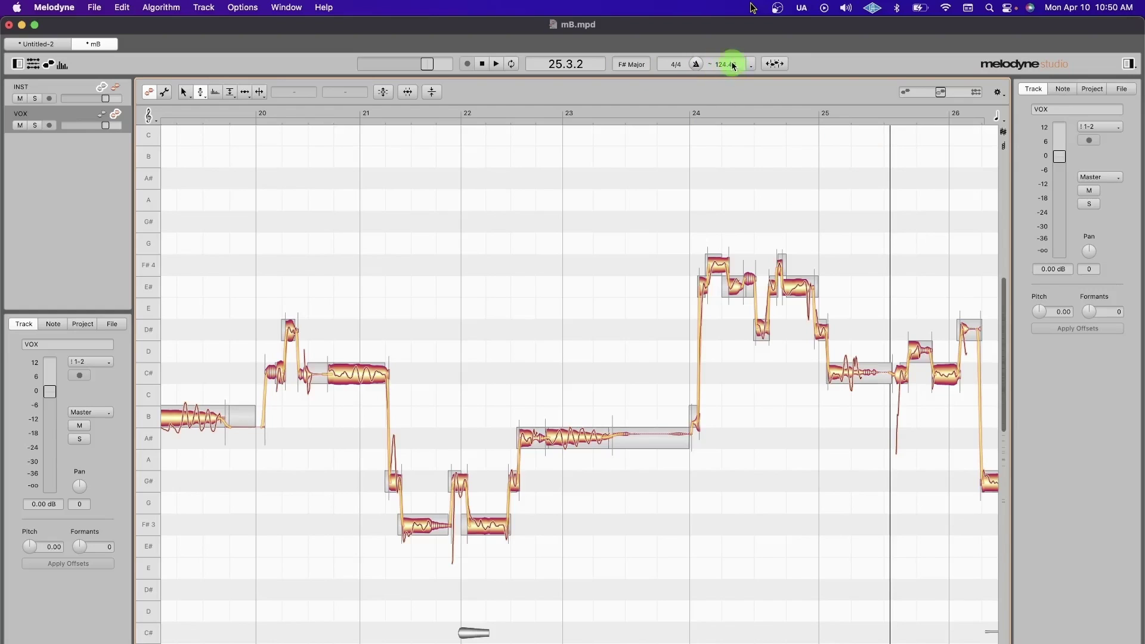
click(660, 115)
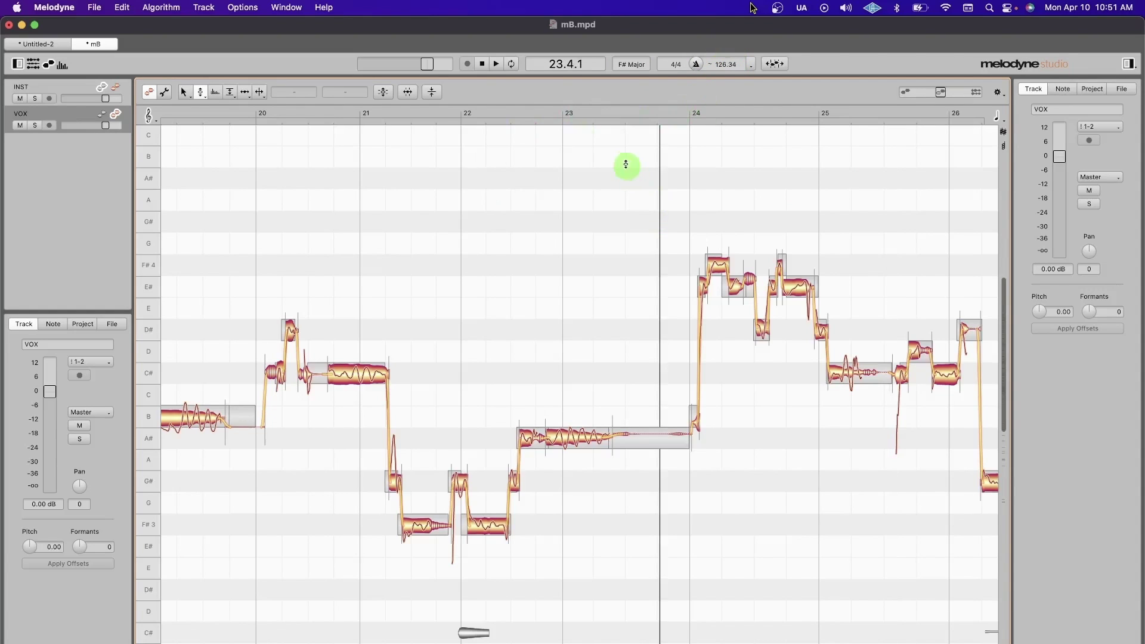
click(681, 113)
click(668, 112)
click(476, 113)
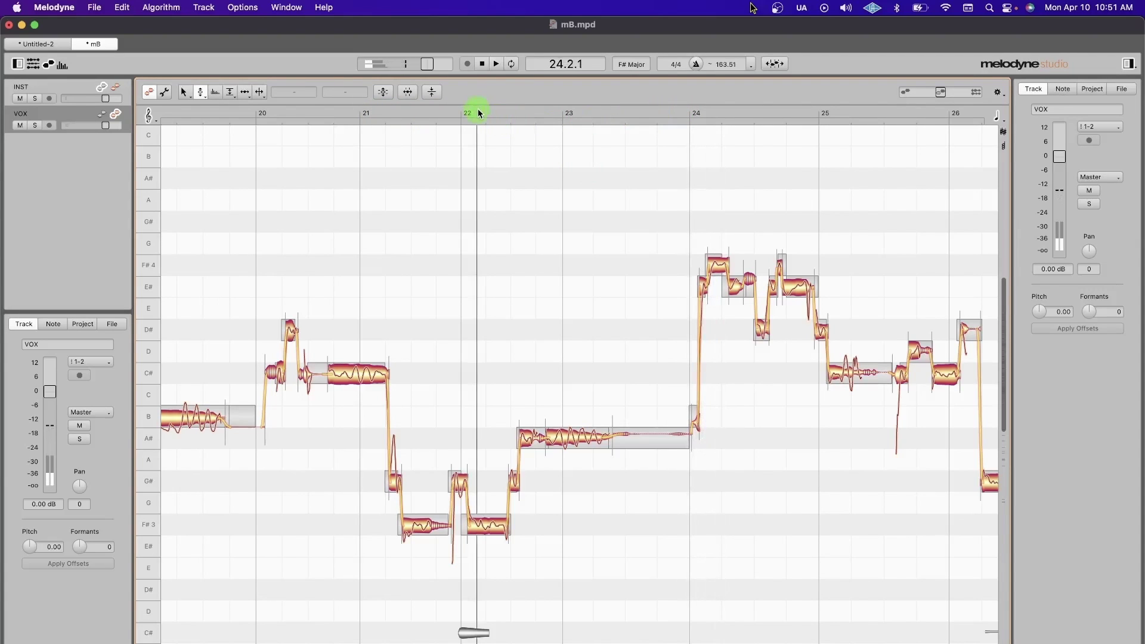
click(622, 113)
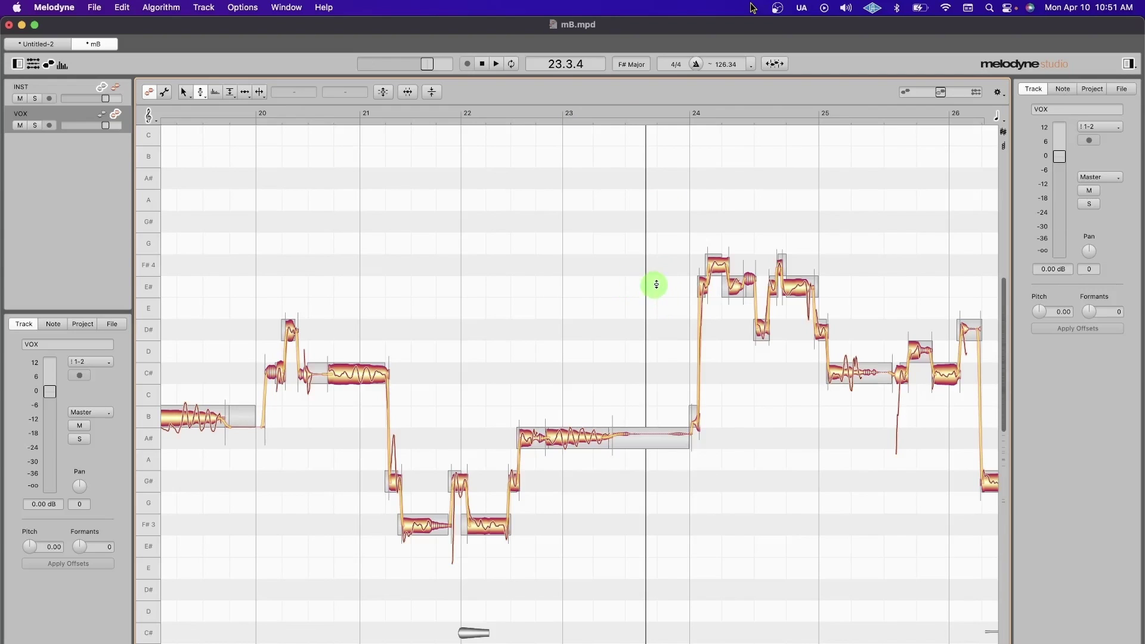
key(space)
drag(656, 285, 446, 270)
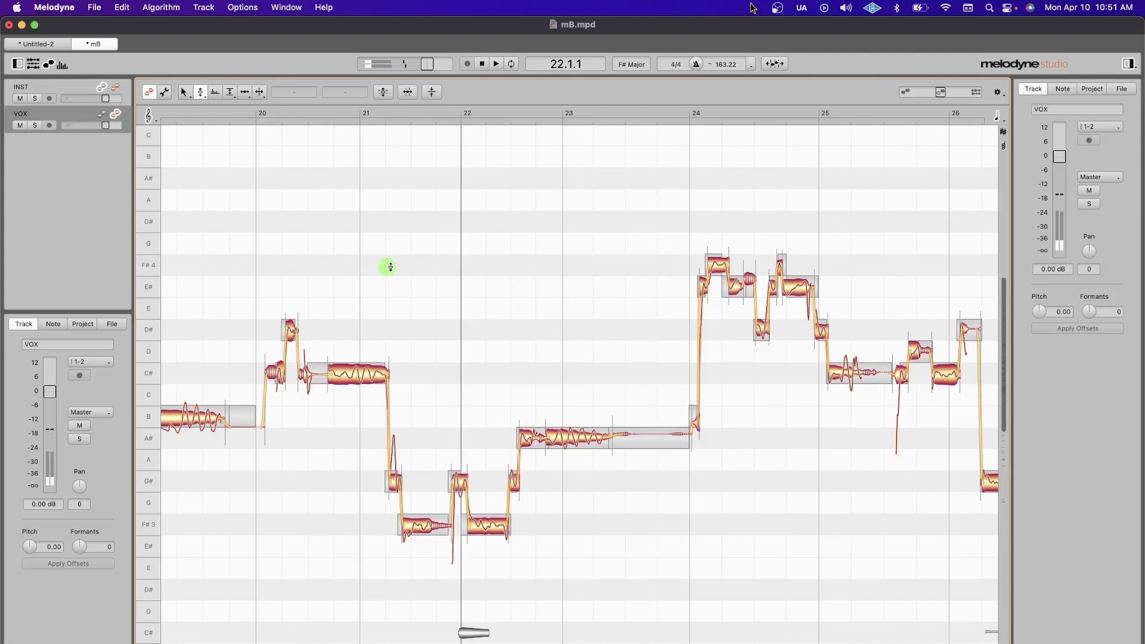
Step: Try splitting the end off the first E#4 note in bar 24 and adjusting its pitch
mouse_move(389, 267)
mouse_down()
mouse_move(498, 429)
mouse_move(555, 434)
mouse_move(572, 376)
mouse_move(560, 447)
mouse_move(578, 434)
mouse_move(575, 378)
mouse_move(566, 408)
mouse_move(521, 378)
mouse_move(539, 426)
mouse_move(621, 455)
mouse_move(537, 341)
mouse_move(473, 370)
mouse_move(544, 393)
mouse_move(593, 342)
mouse_move(560, 381)
mouse_move(626, 459)
mouse_move(710, 477)
mouse_move(619, 277)
mouse_move(688, 384)
mouse_move(621, 338)
mouse_move(591, 459)
mouse_up()
double_click(591, 459)
key(F2)
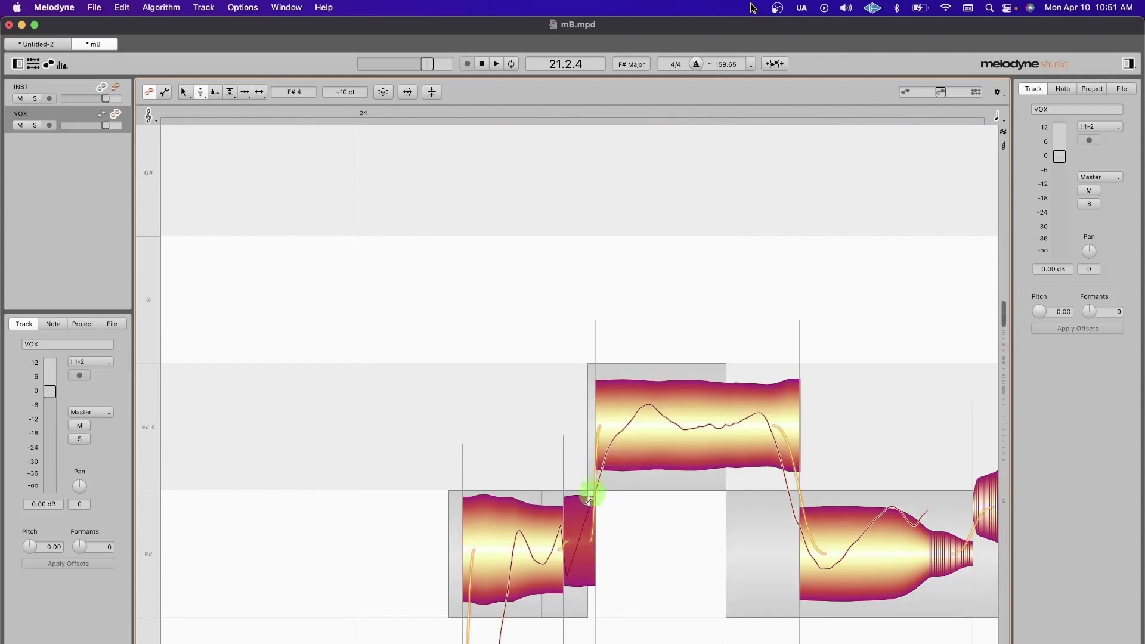
drag(586, 518, 580, 522)
drag(653, 550, 659, 471)
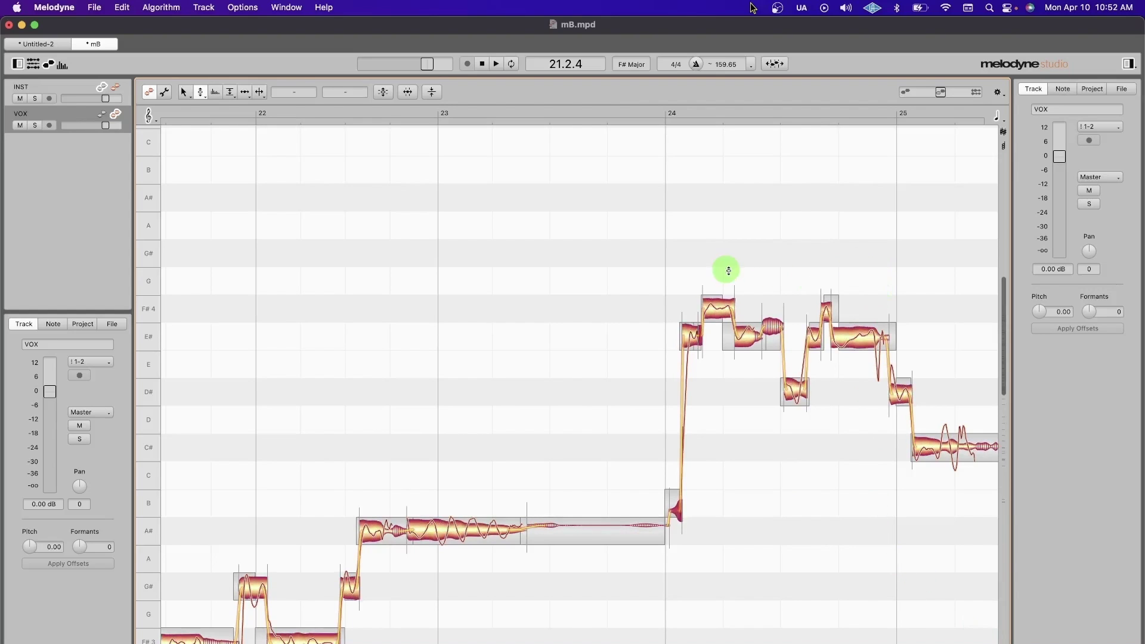
click(719, 307)
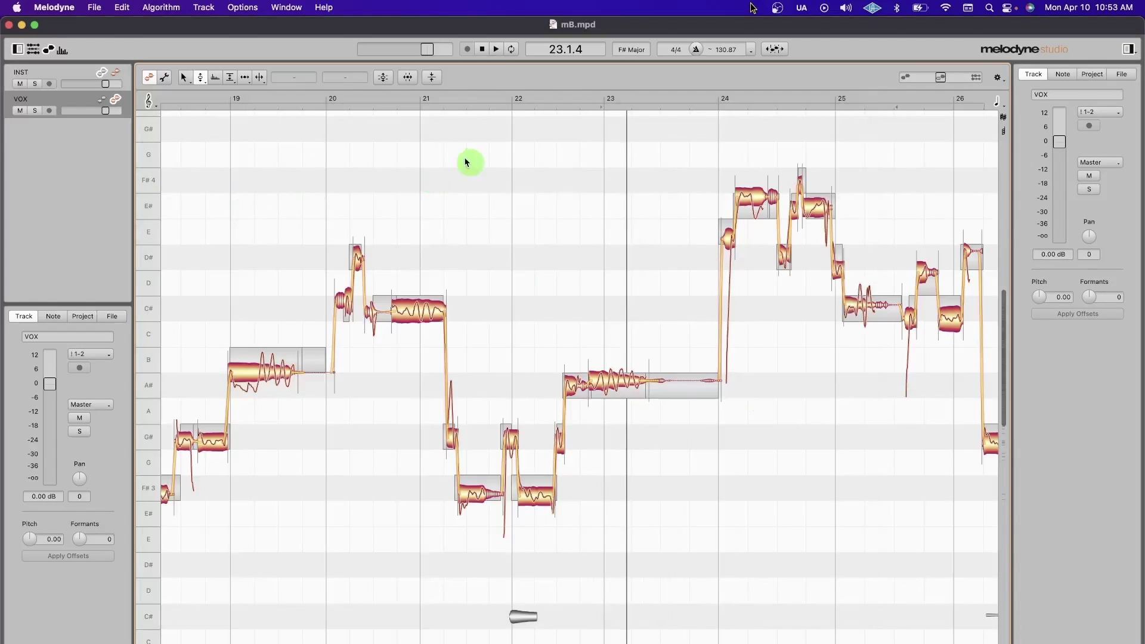
Step: Turn on cycle playback and set the cycle range to bar 24
drag(674, 159, 384, 116)
click(513, 52)
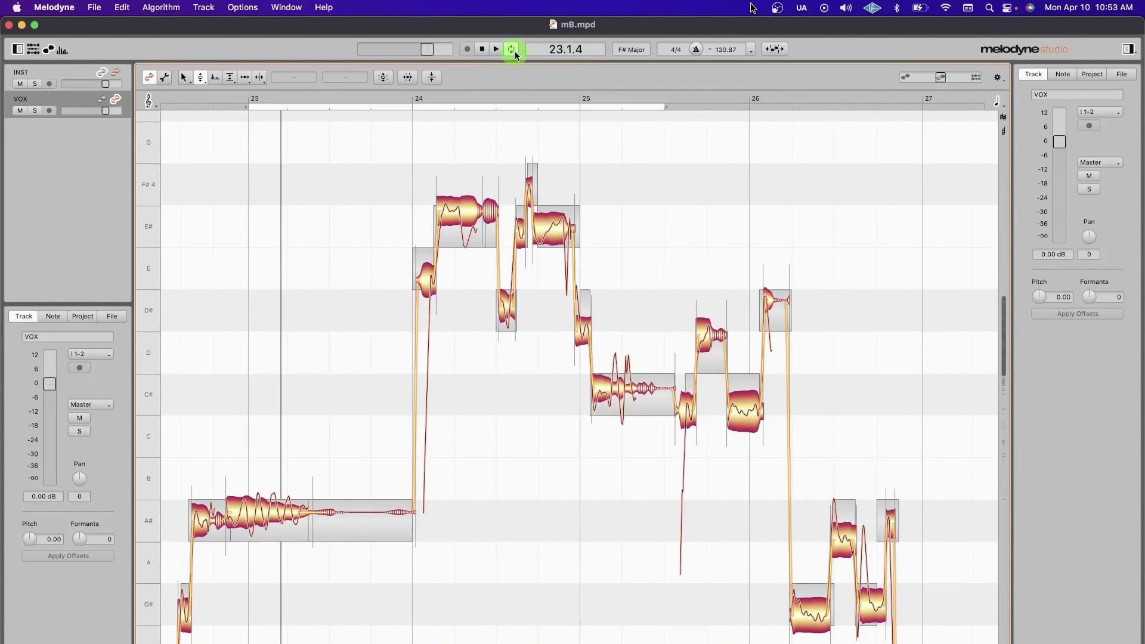
click(513, 53)
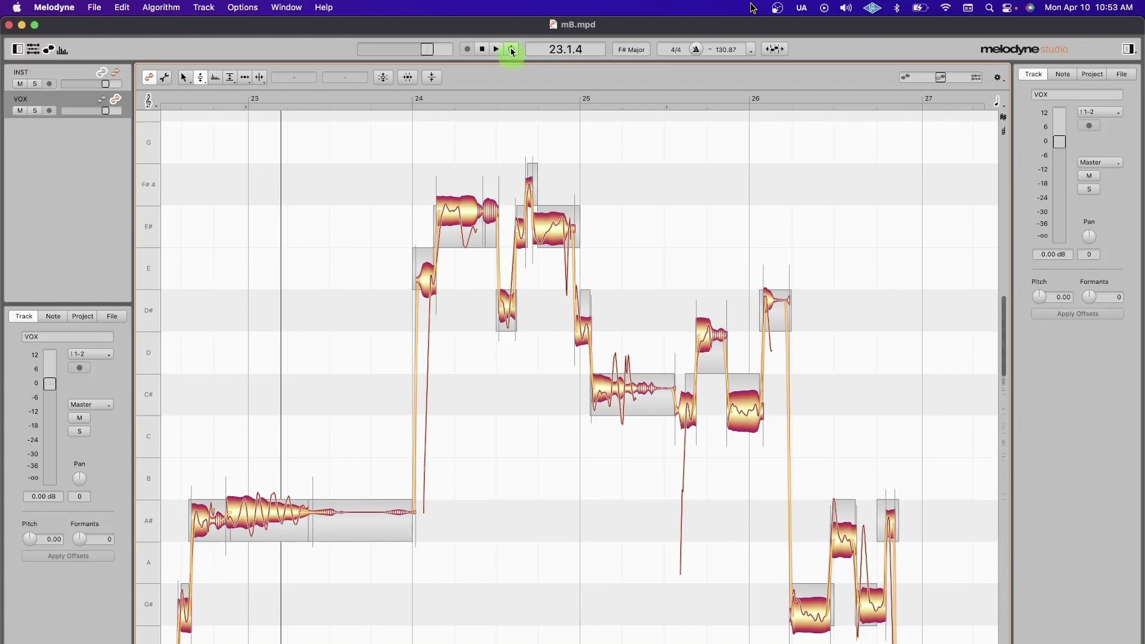
click(512, 50)
drag(481, 107, 601, 113)
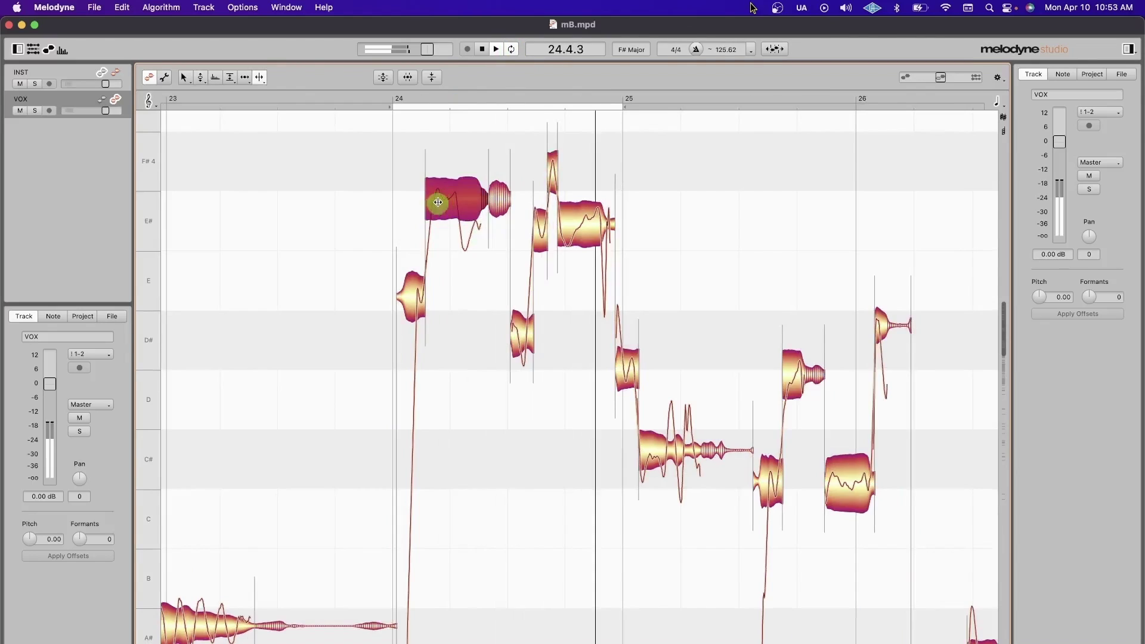
Step: Split the long E#4 note in bar 24, raising its first part to F#4 at -11 ct and the preceding note to E#4
double_click(460, 197)
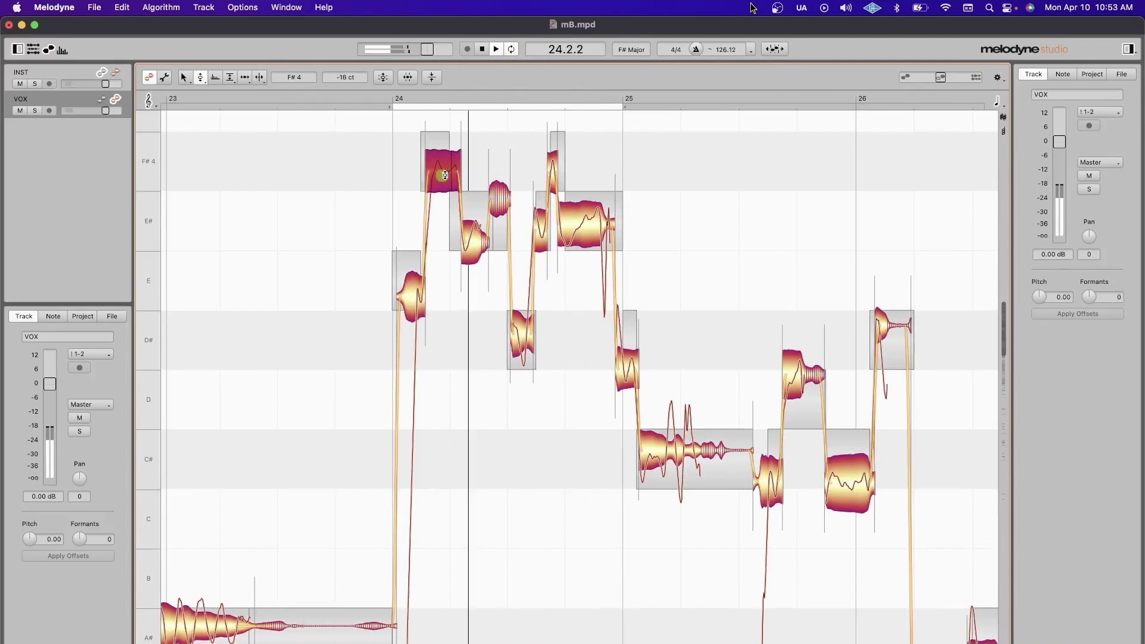
drag(419, 281, 410, 225)
click(446, 185)
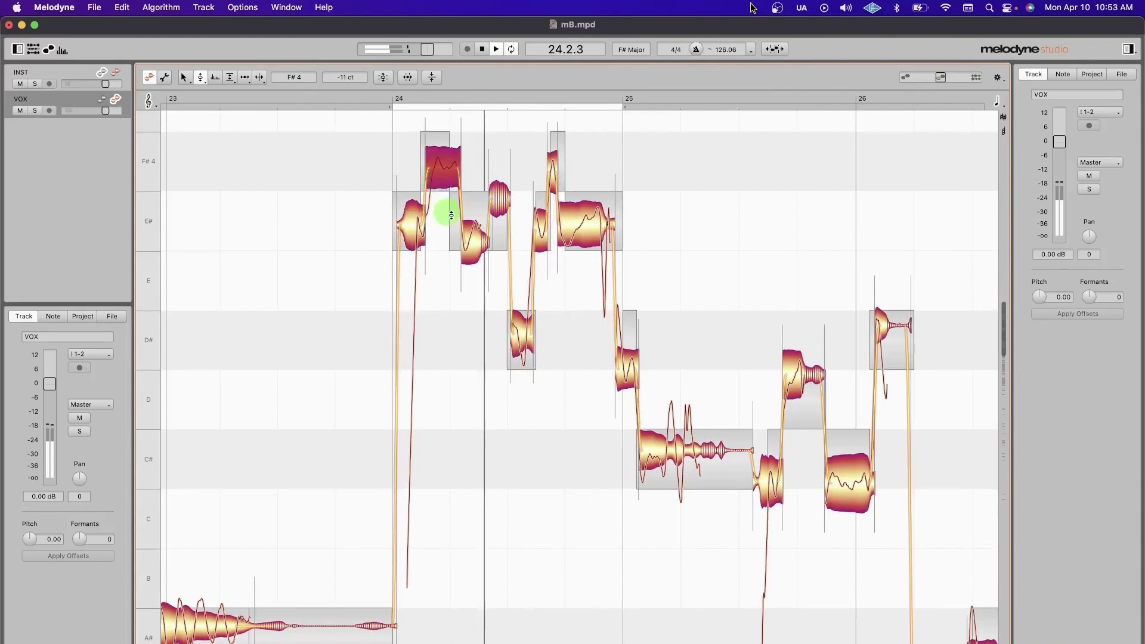
Step: Raise the remaining E#4 notes in bar 24 nearer to their pitch center and set the short F#4 peak to -10 ct
click(471, 227)
mouse_move(578, 242)
mouse_down()
mouse_move(584, 256)
mouse_move(584, 223)
mouse_up()
scroll(584, 255, up, 3)
click(548, 182)
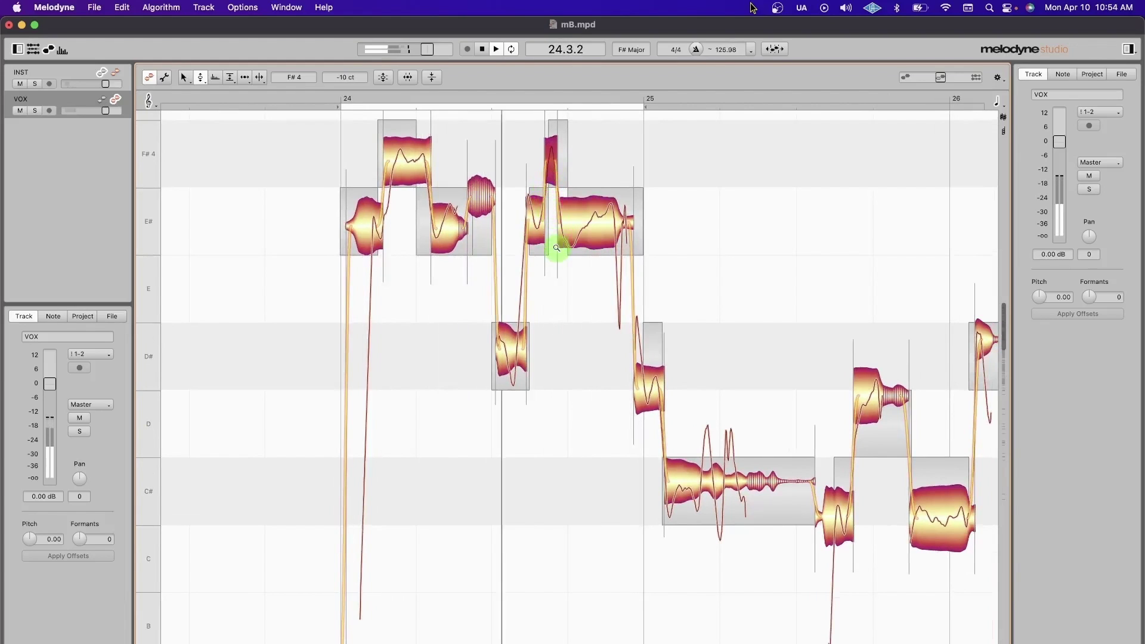
scroll(555, 238, up, 2)
scroll(554, 219, down, 3)
Step: Stop playback of bar 24 and turn off cycle mode
key(space)
click(429, 133)
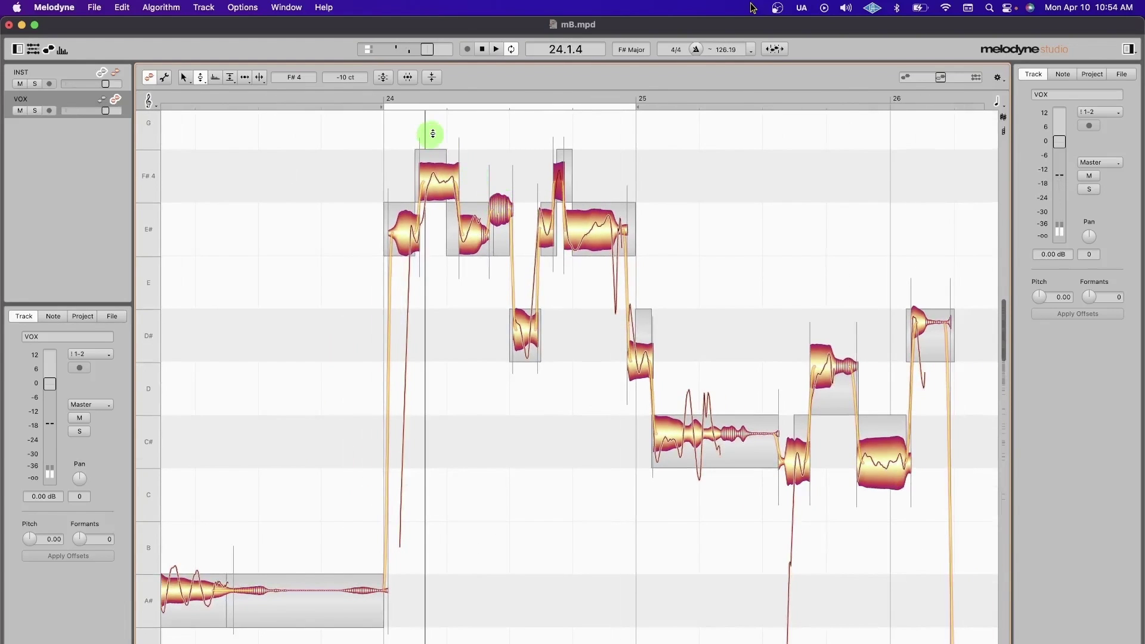
click(510, 57)
click(511, 52)
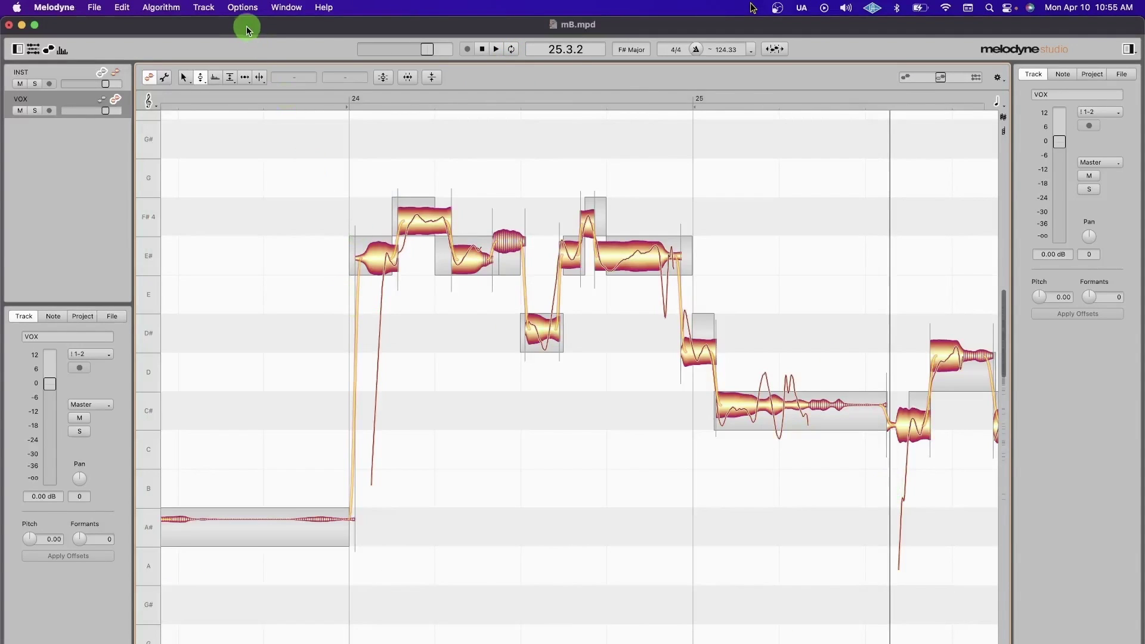
Step: Hide the note separations in the Note Editor, look closely at the bar 24 notes, and show the separations again
click(242, 7)
mouse_move(286, 68)
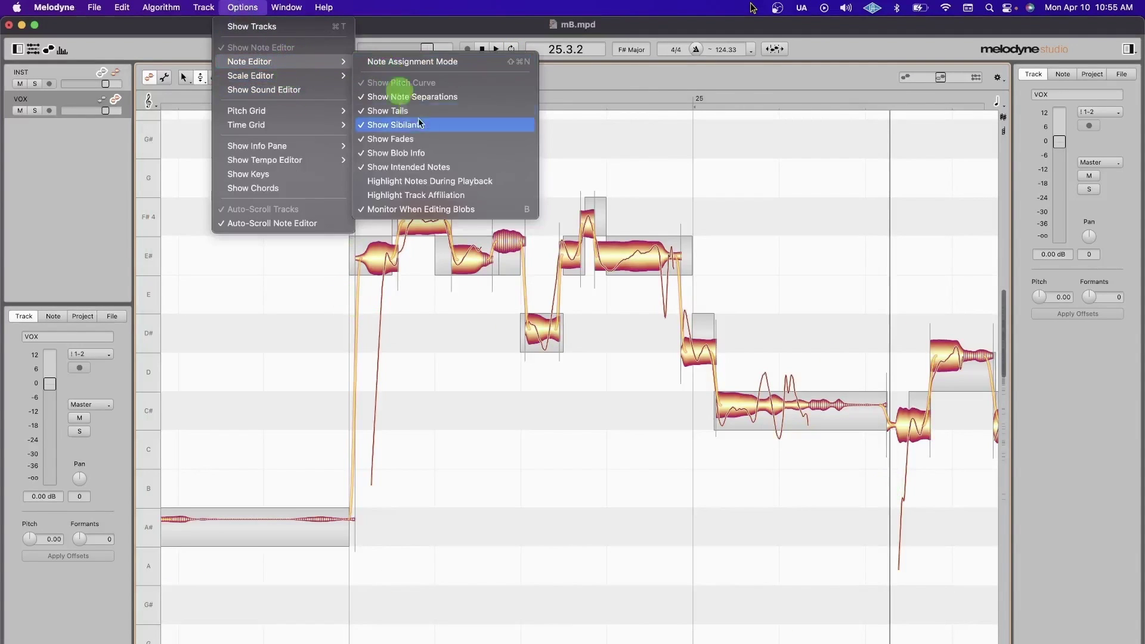
click(414, 98)
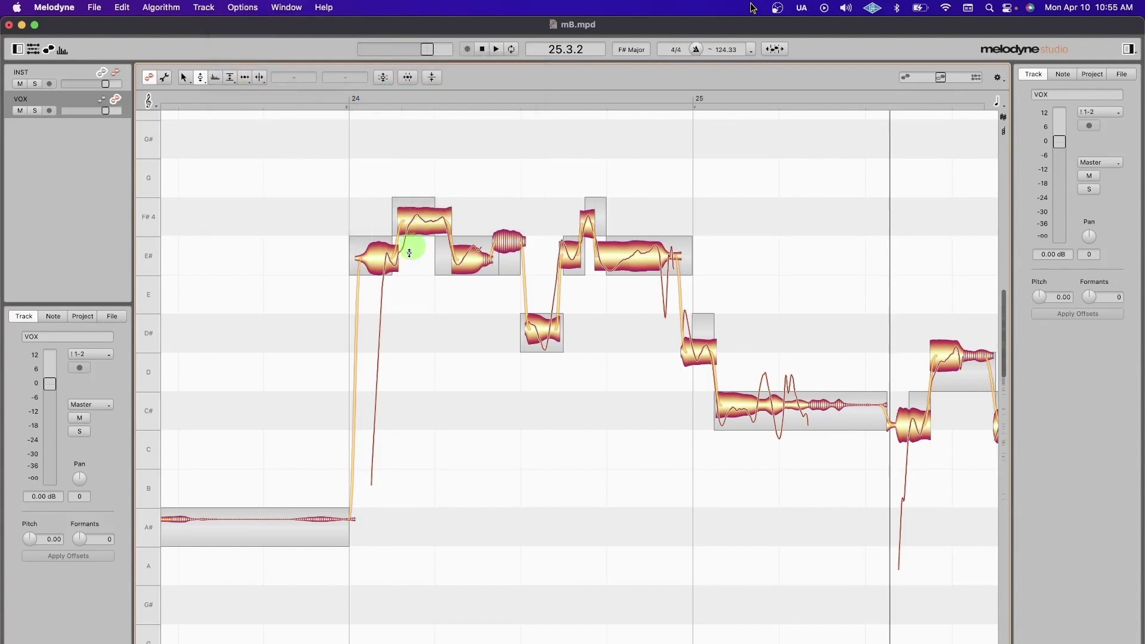
drag(417, 272, 511, 329)
click(243, 7)
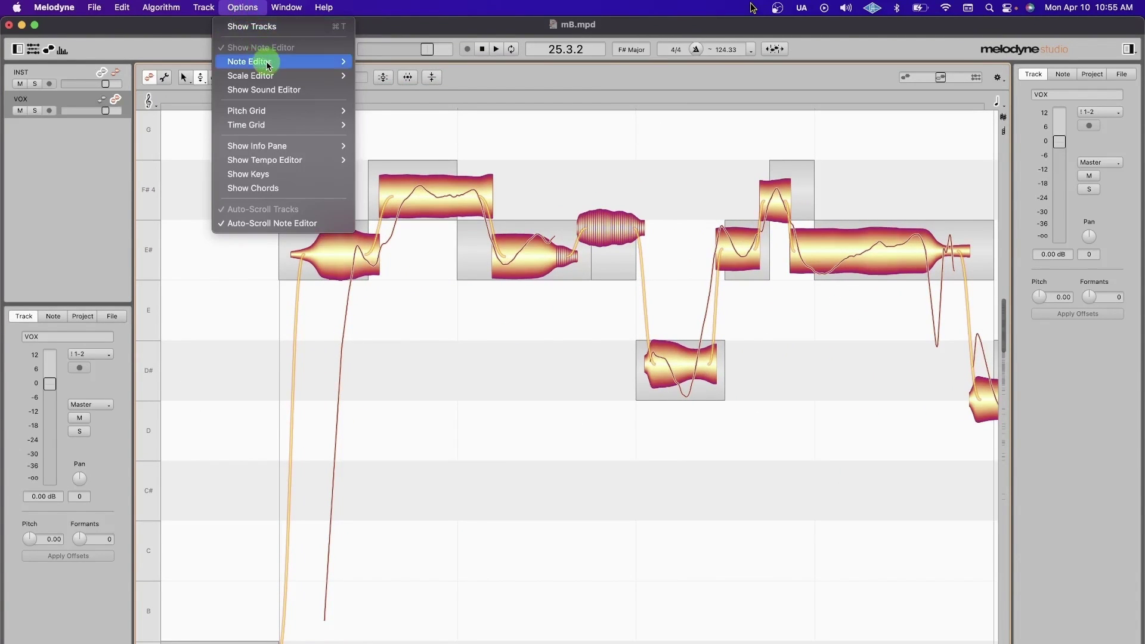
mouse_move(266, 61)
key(Return)
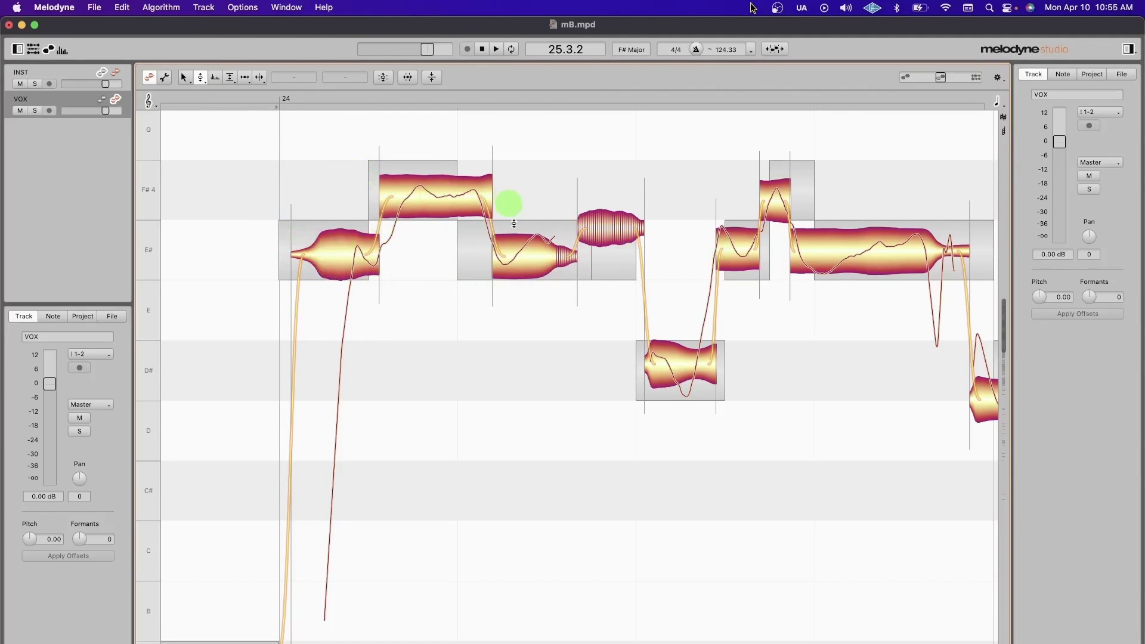
Step: Select the hatched sibilant note in bar 24 and check the Note Editor display options
drag(591, 244, 593, 256)
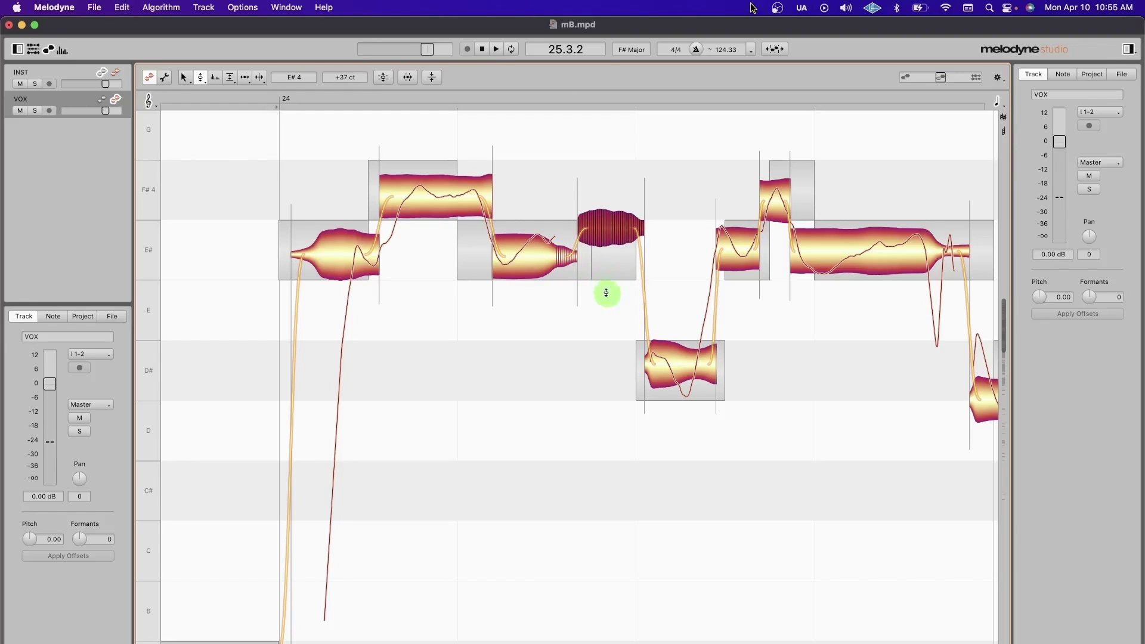
scroll(409, 263, down, 2)
click(242, 8)
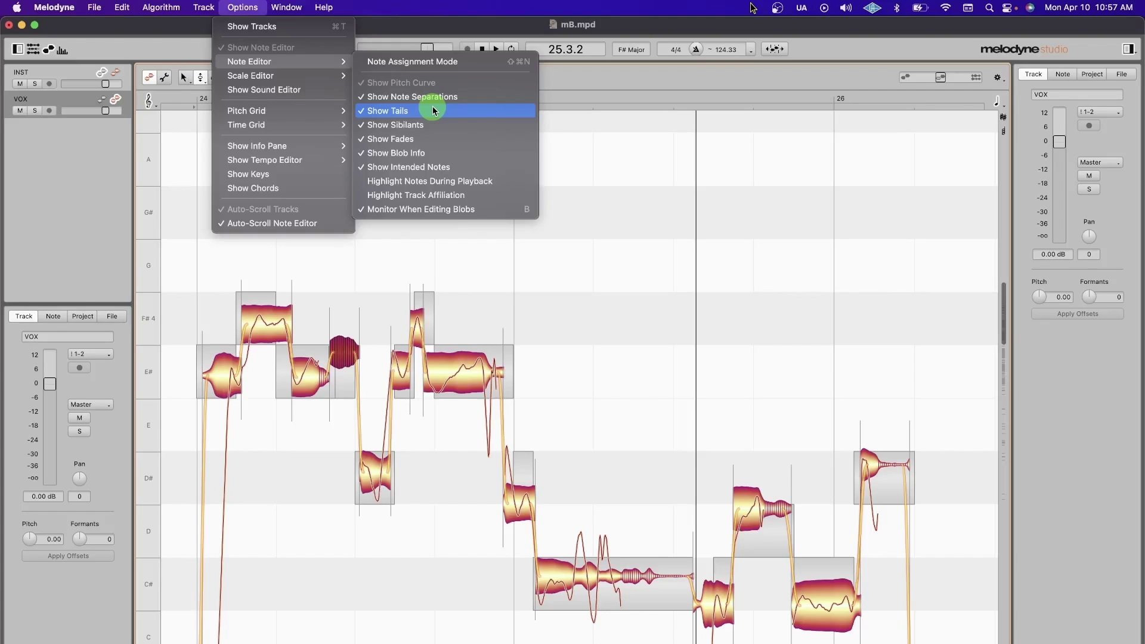
click(536, 457)
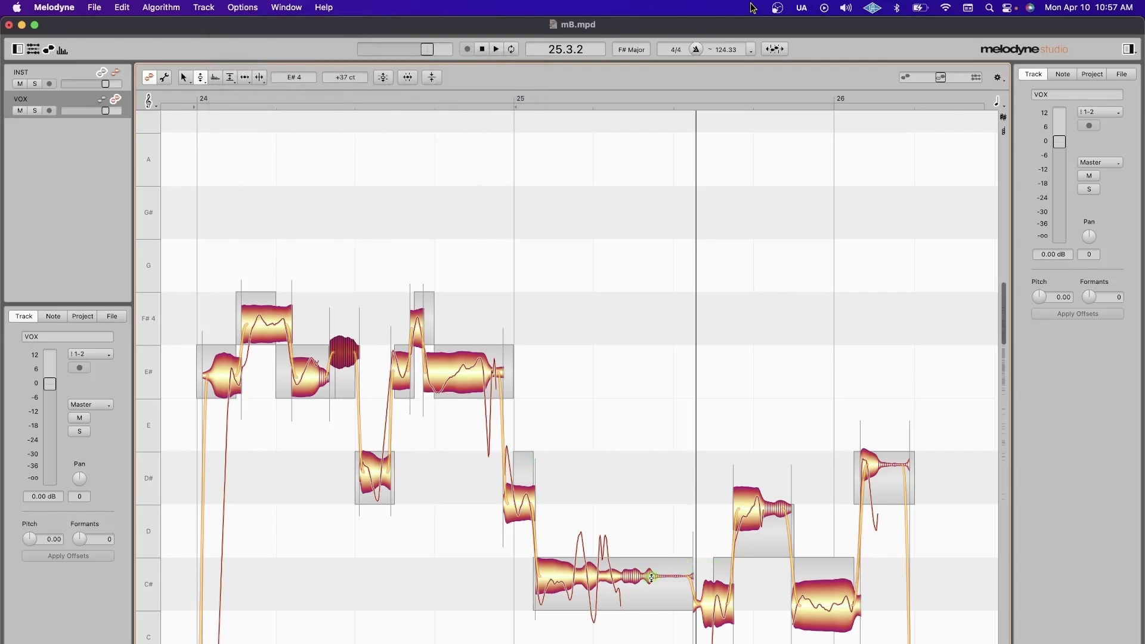
Step: Hide the sibilants in the Note Editor and inspect the former sibilant note in bar 24 and the long C#4 note in bar 25
click(243, 7)
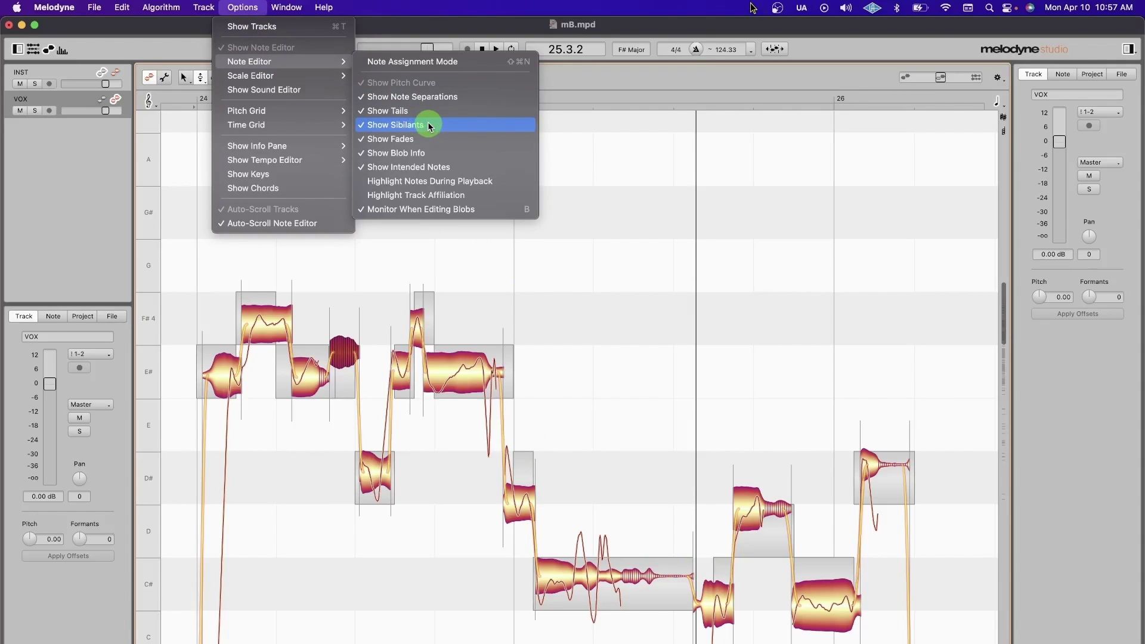
click(428, 126)
scroll(541, 378, left, 3)
scroll(537, 376, down, 2)
scroll(529, 374, right, 1)
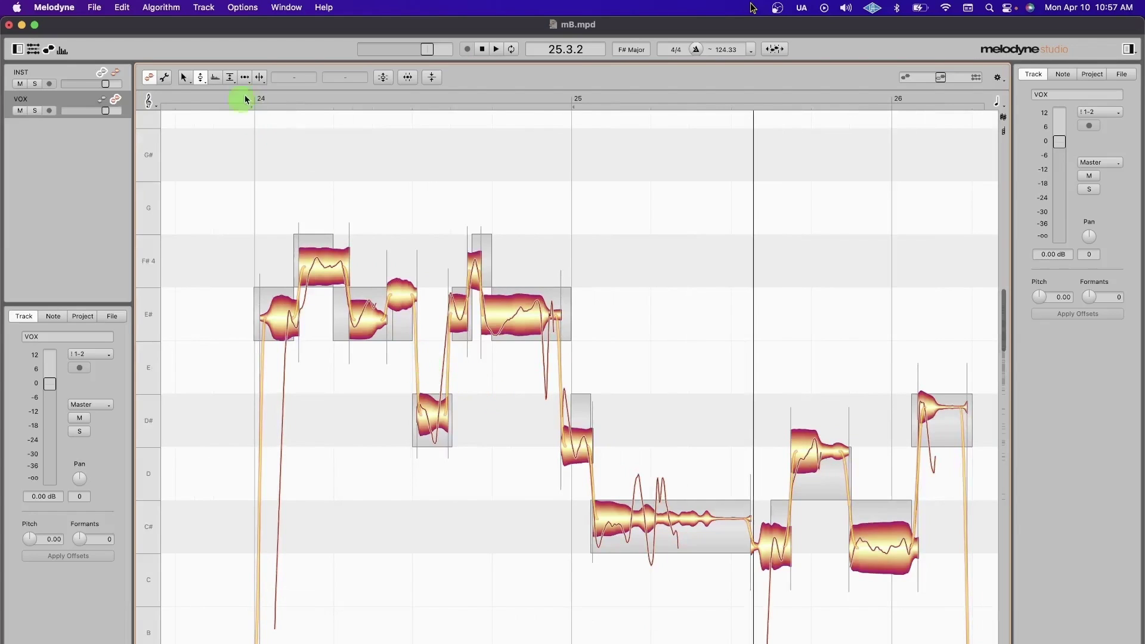
click(401, 295)
click(714, 531)
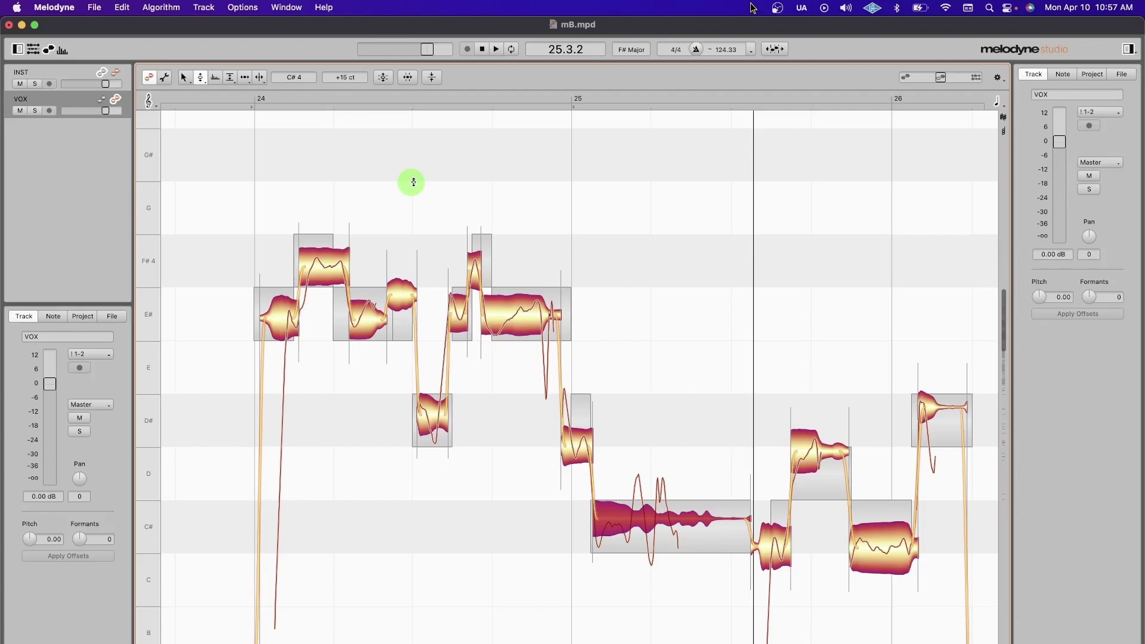
Step: Show the sibilants again and split the long C#4 note in bar 25 just before its sibilant part
click(236, 7)
mouse_move(351, 62)
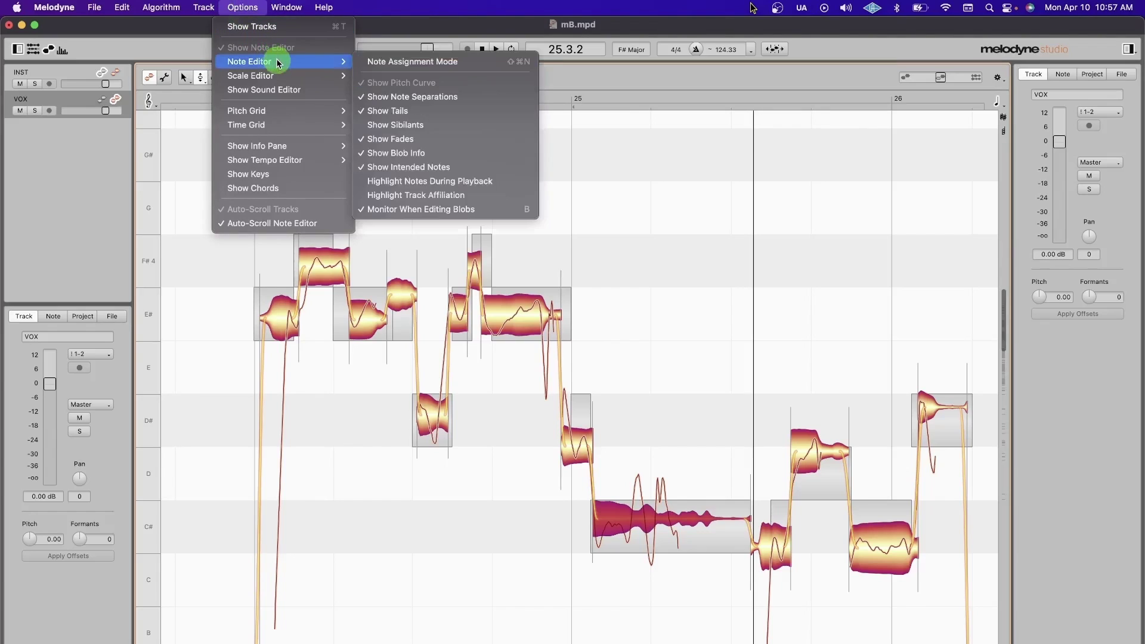
click(413, 113)
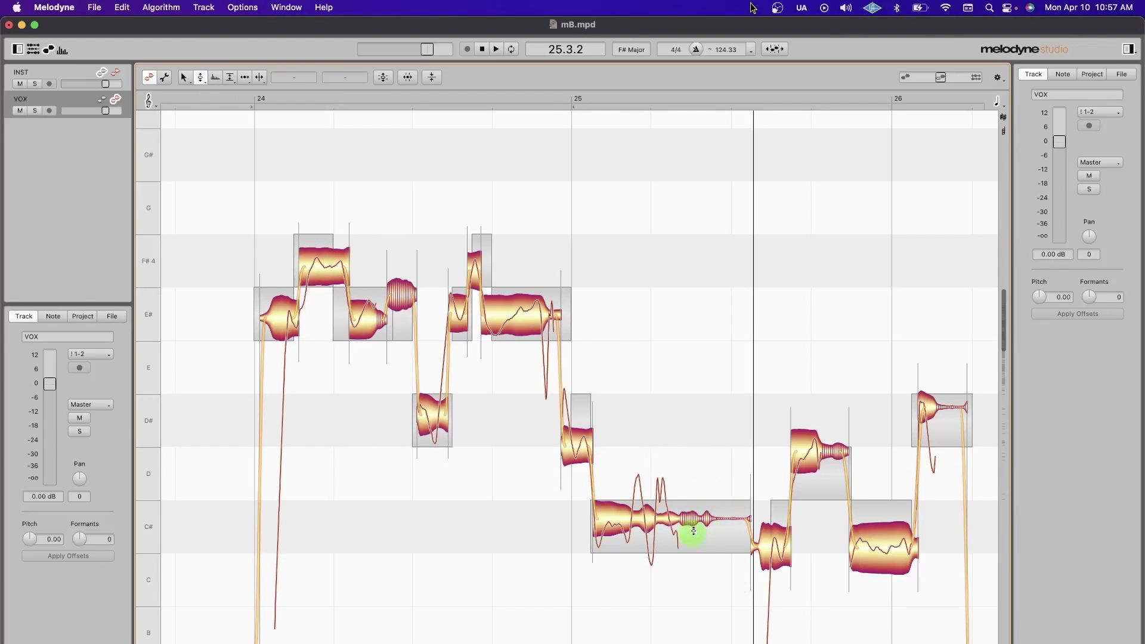
double_click(673, 519)
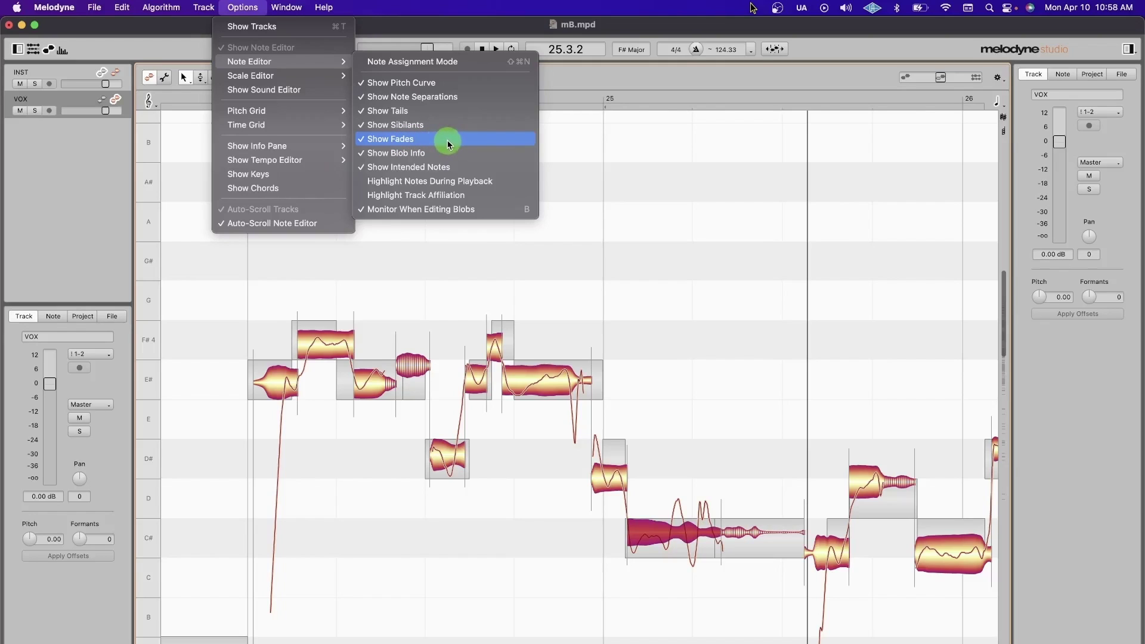
Step: Hide the intended notes in the Note Editor and show them again
click(449, 167)
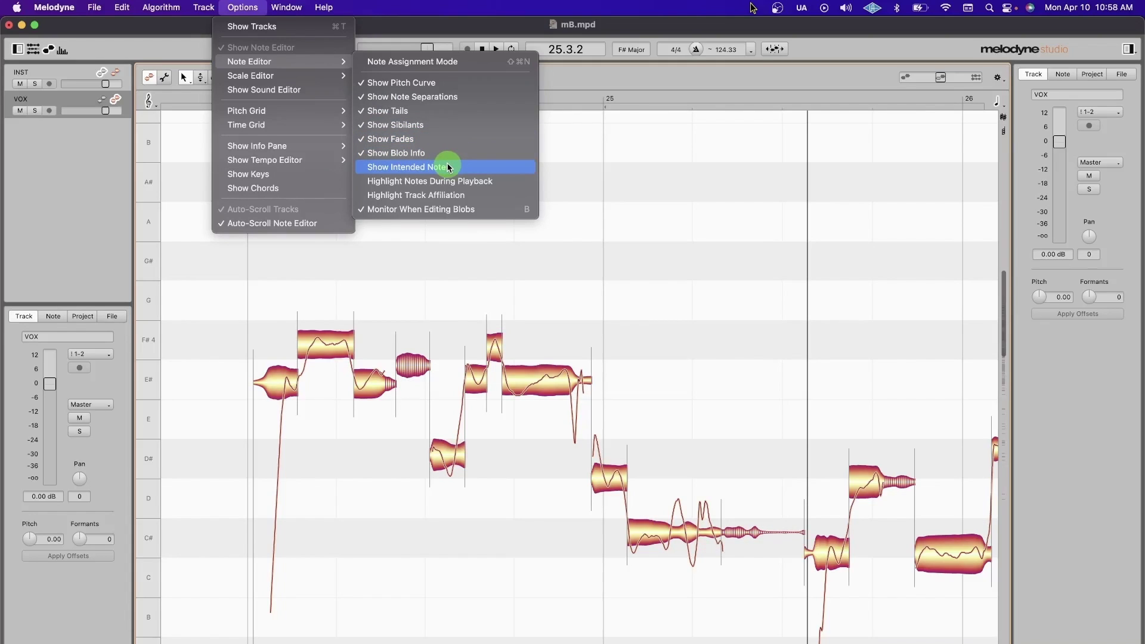
click(447, 167)
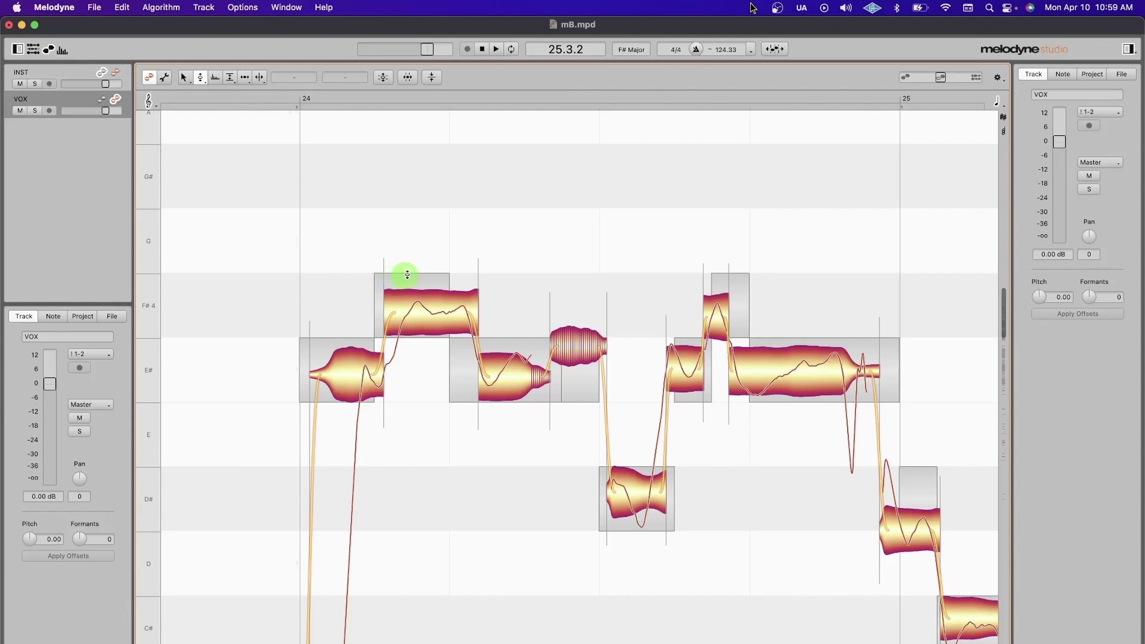
Step: Raise the longer F#4 note near the start of bar 24 to -2 ct
scroll(470, 384, right, 2)
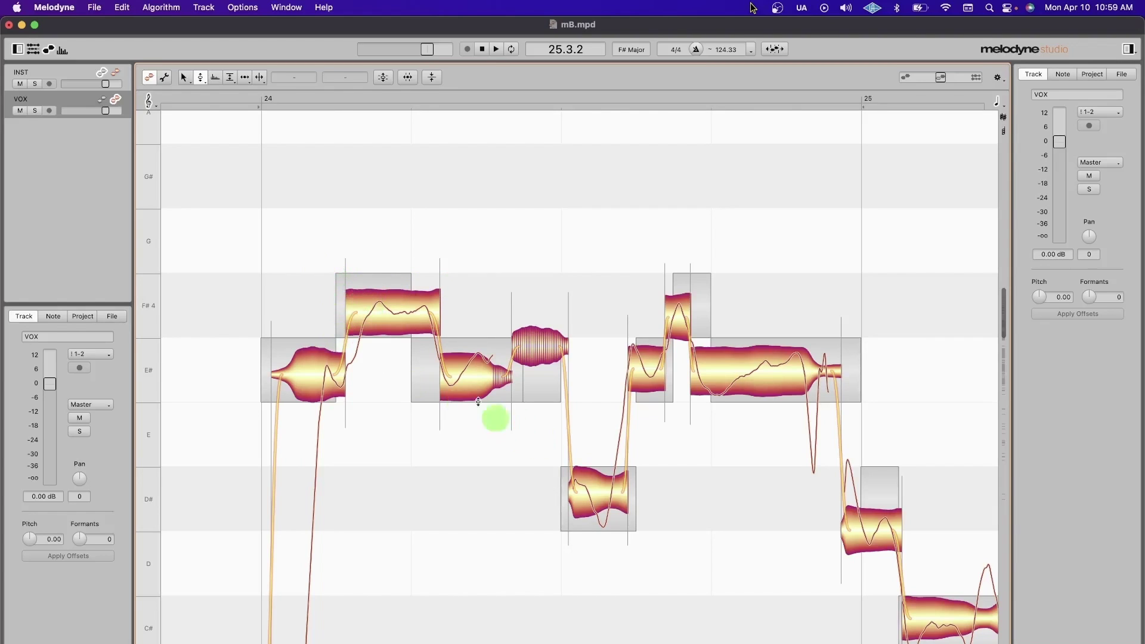
drag(462, 453, 384, 438)
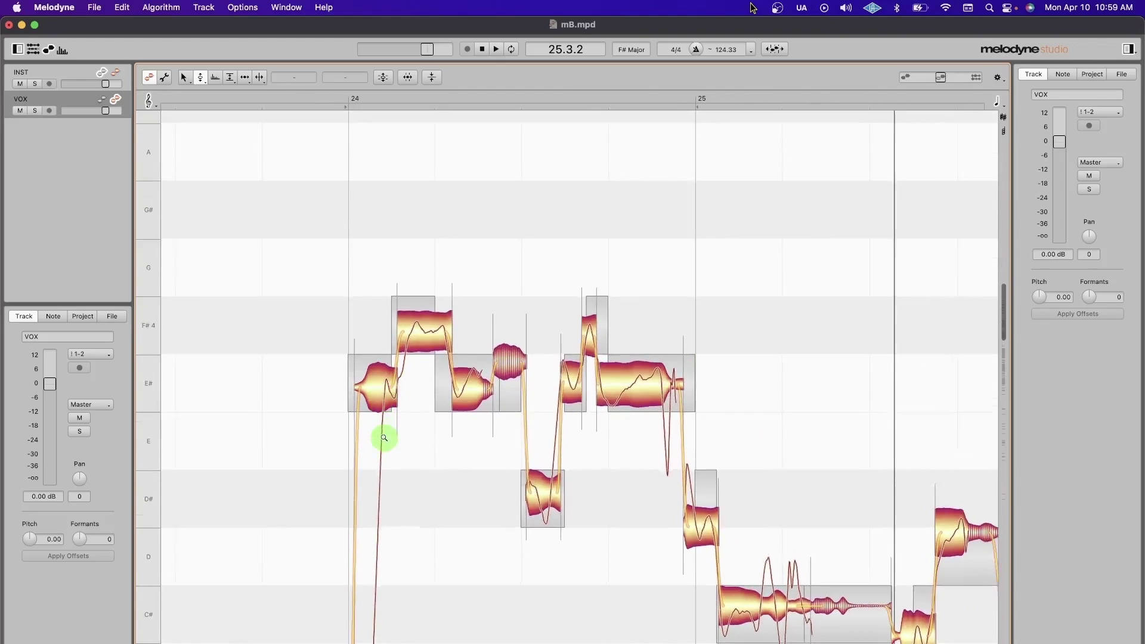
click(411, 329)
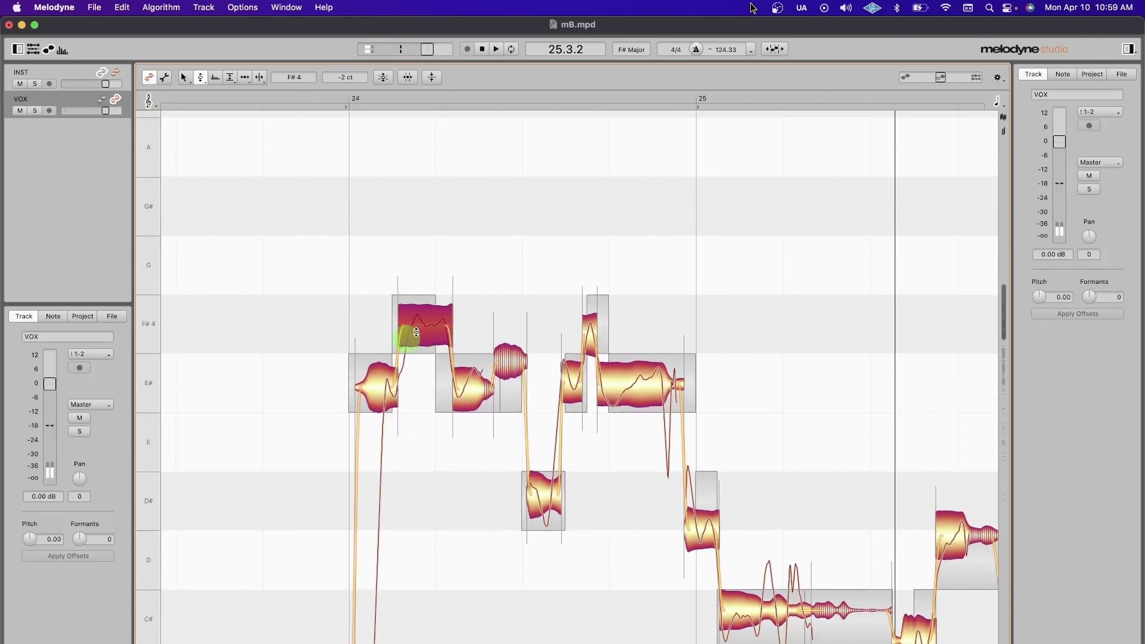
Step: Try the Note Editor option that highlights notes during playback and play the vocal through bar 24
drag(477, 385, 529, 428)
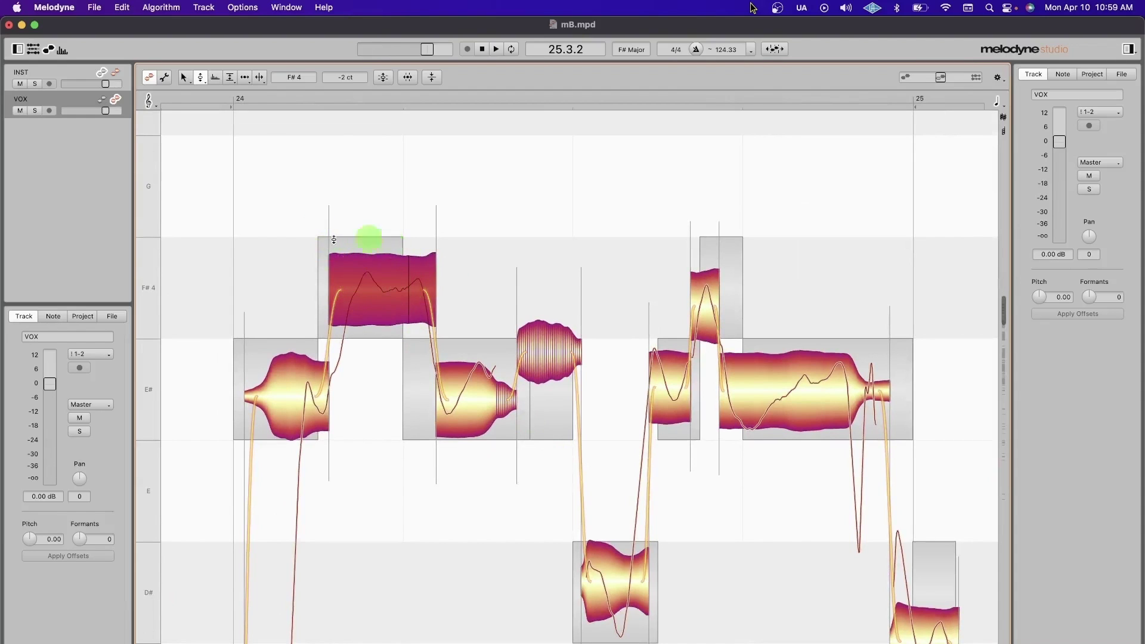
click(242, 7)
mouse_move(249, 62)
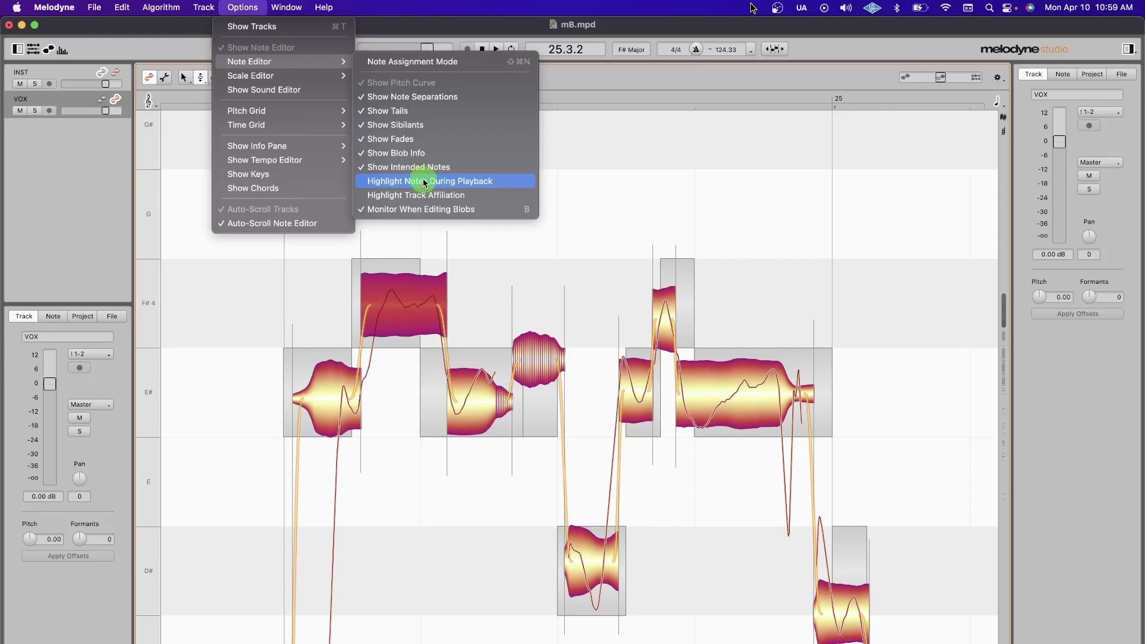
click(421, 187)
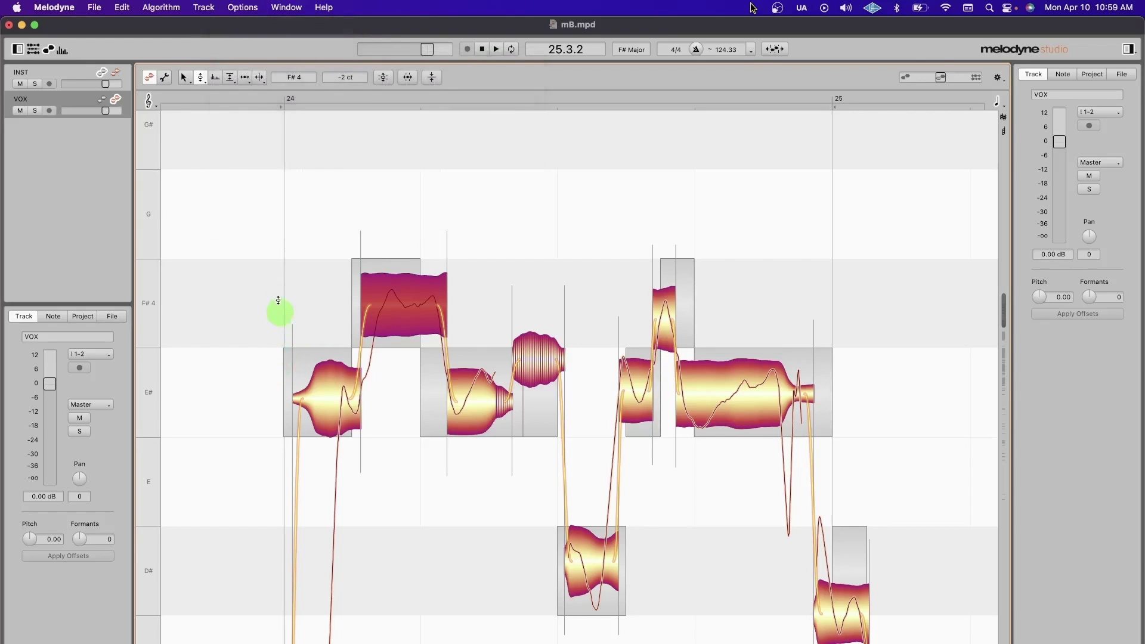
key(space)
scroll(468, 451, down, 3)
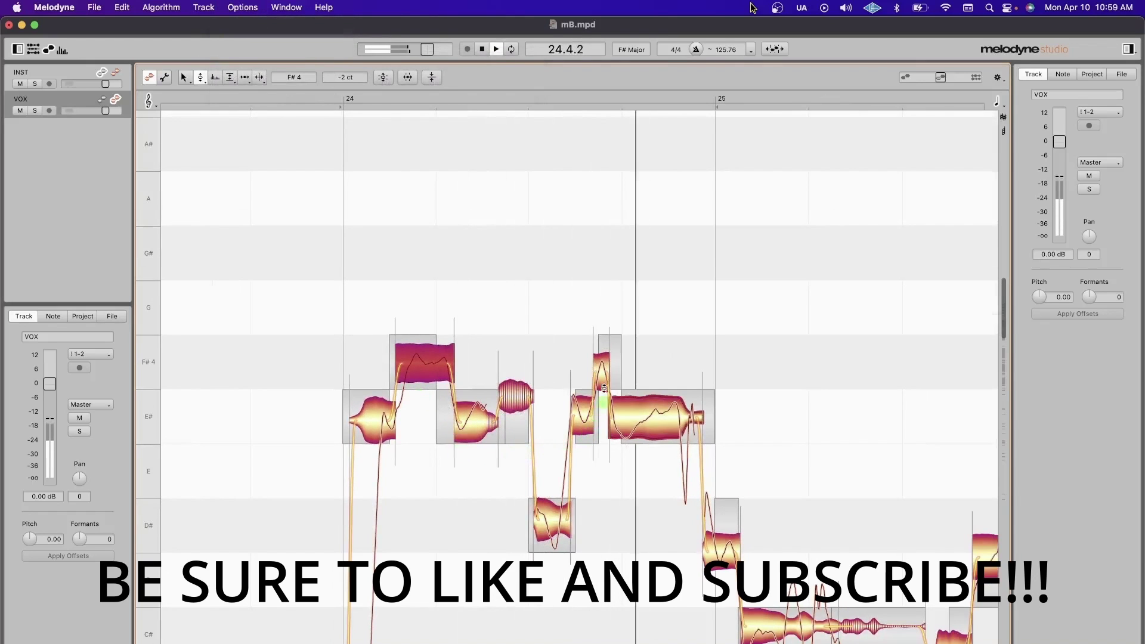
Step: Review the Monitor When Editing Blobs option and the Shortcuts categories in the Preferences, then close the Preferences
click(234, 6)
click(267, 65)
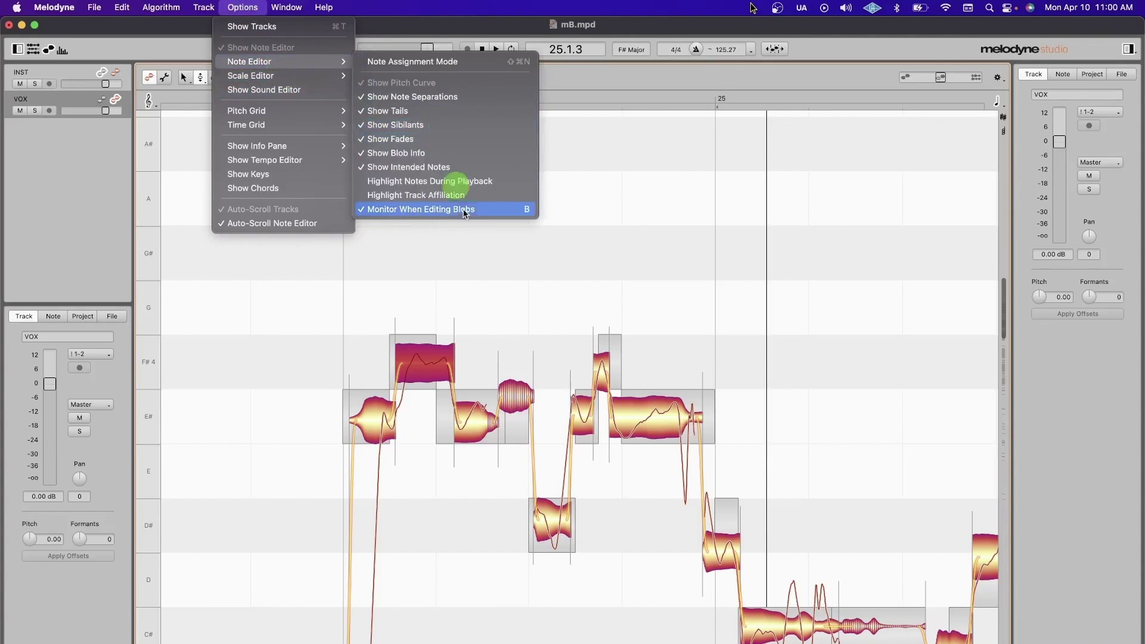
click(523, 211)
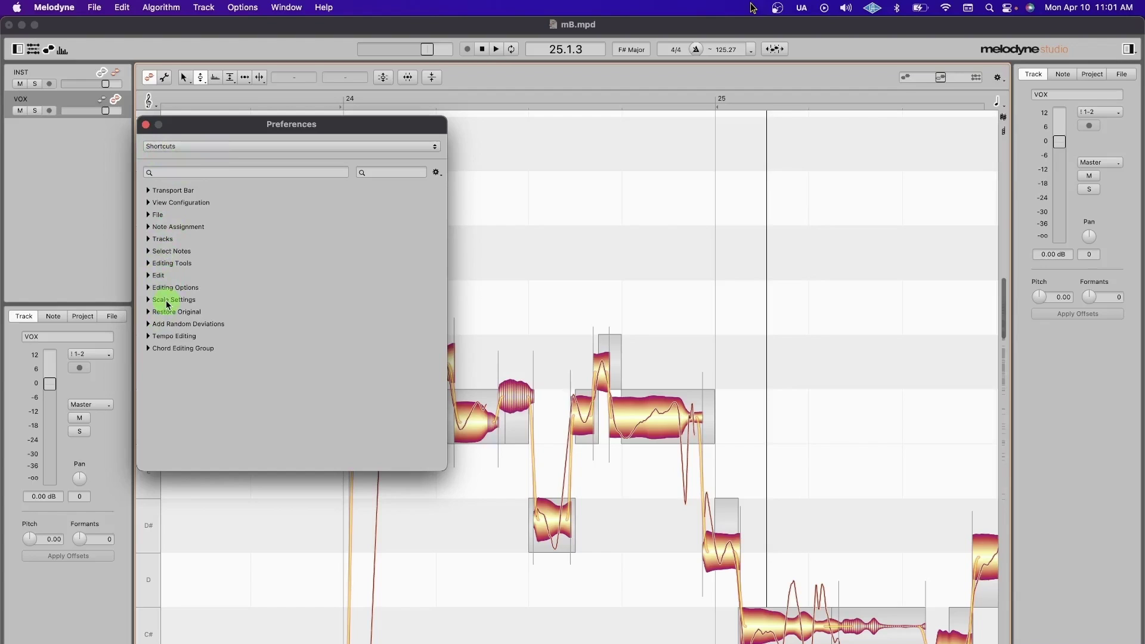
key(super+w)
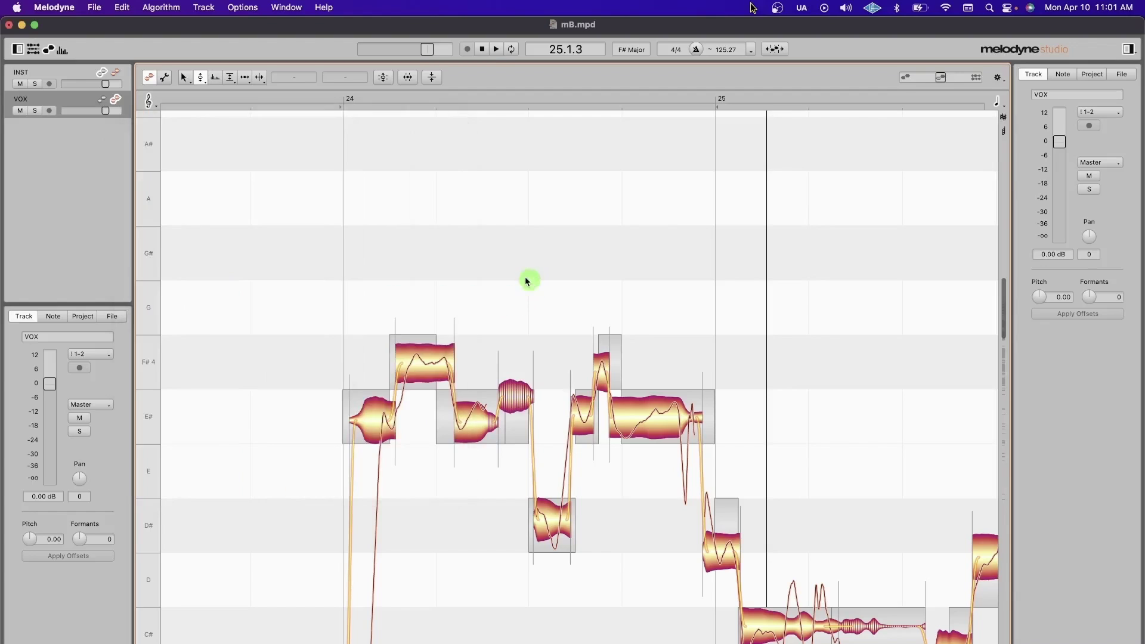
Step: Split the first E#4 note in bar 24 to separate its quiet onset from the sung part
click(201, 78)
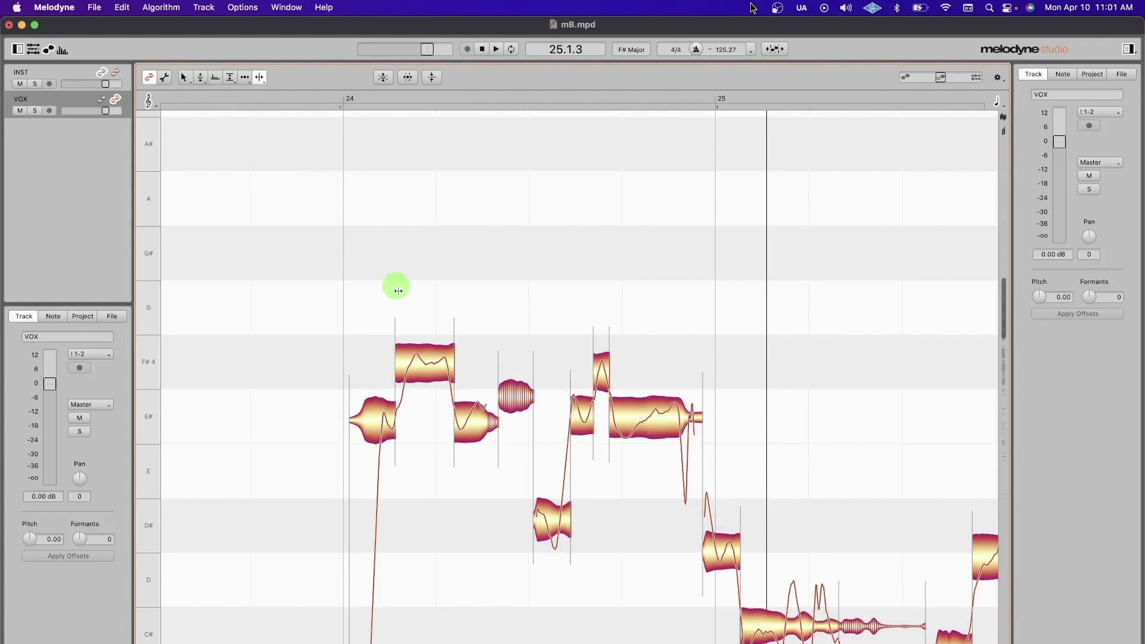
key(F6)
double_click(367, 419)
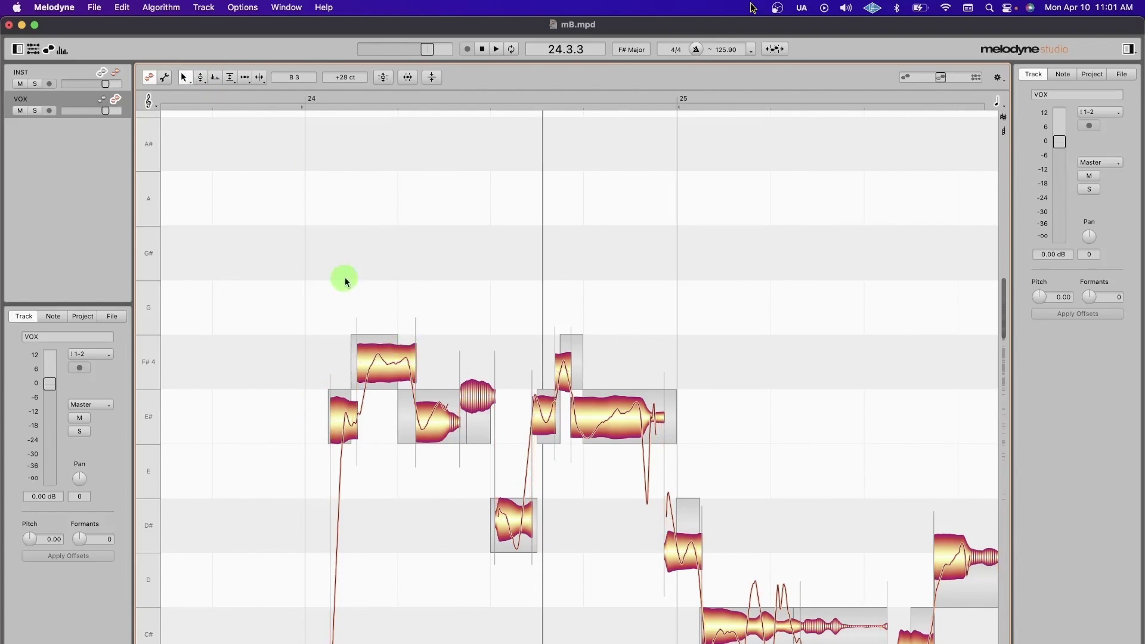
Step: Activate the Pitch tool for the Note Editor
right_click(396, 274)
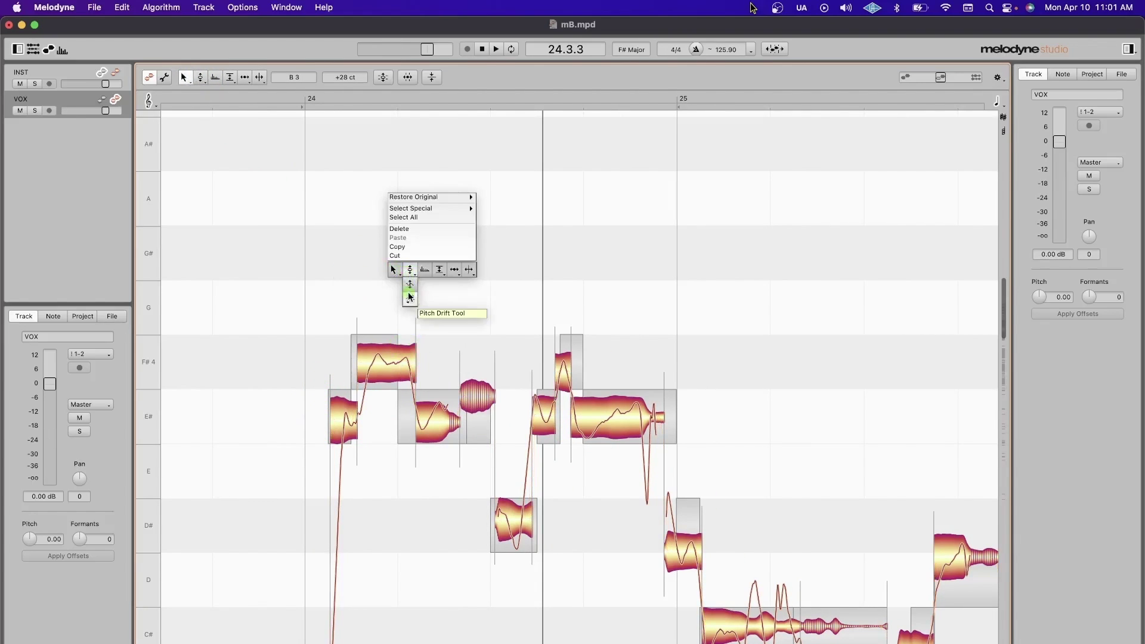
mouse_move(471, 273)
click(410, 270)
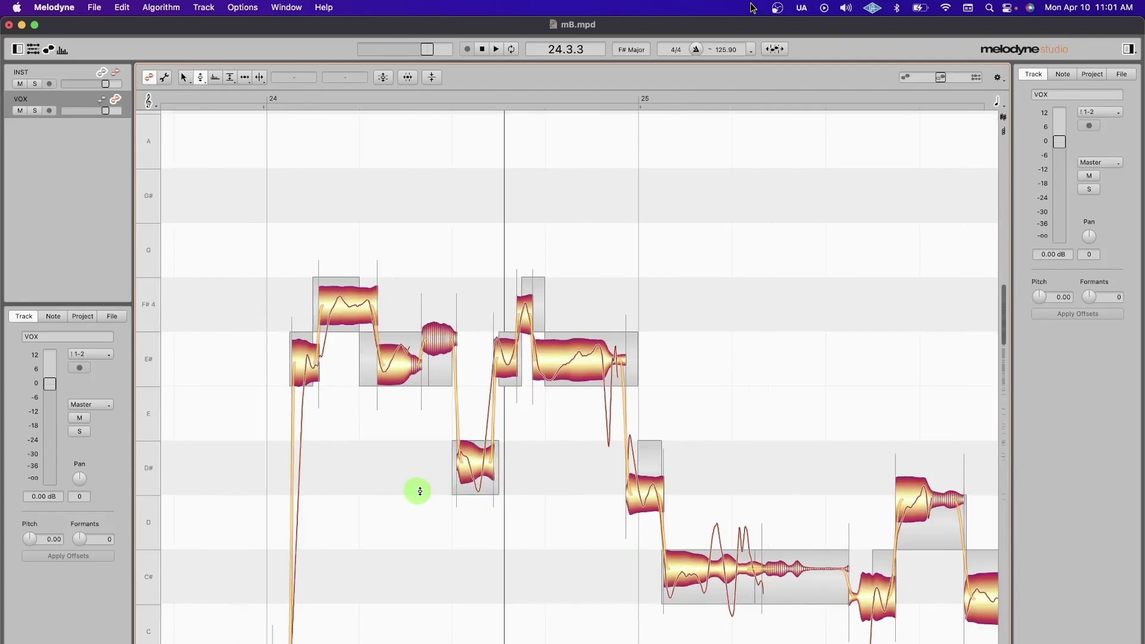
Step: Correct the vocal notes' pitch automatically with Pitch Center at 93 % and a moderate amount of Pitch Drift
scroll(465, 477, right, 5)
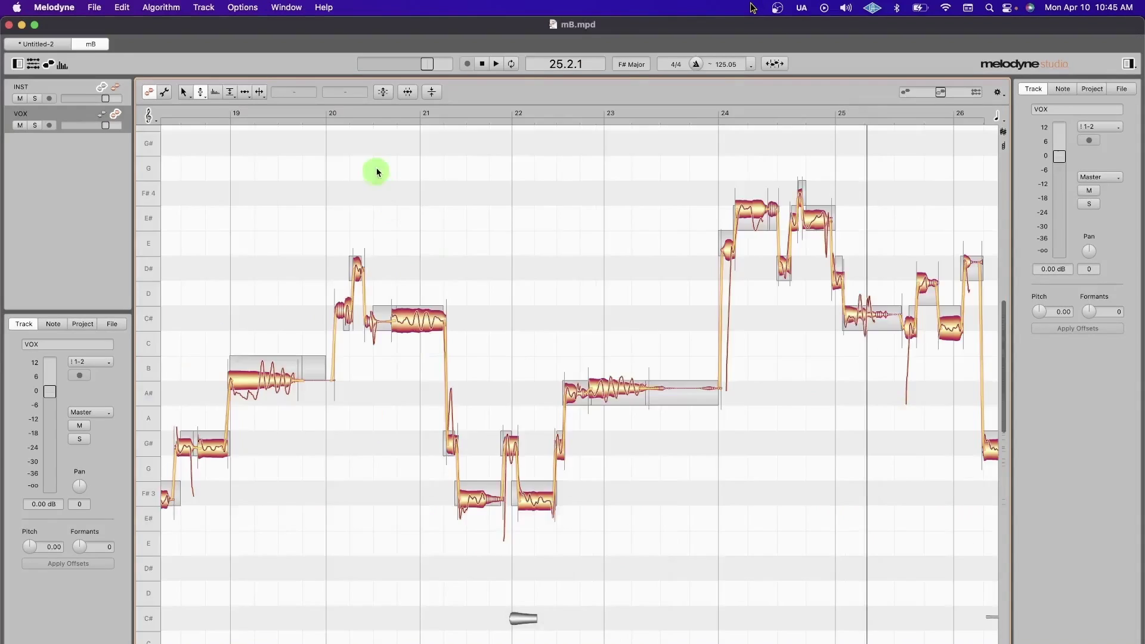
scroll(416, 212, up, 5)
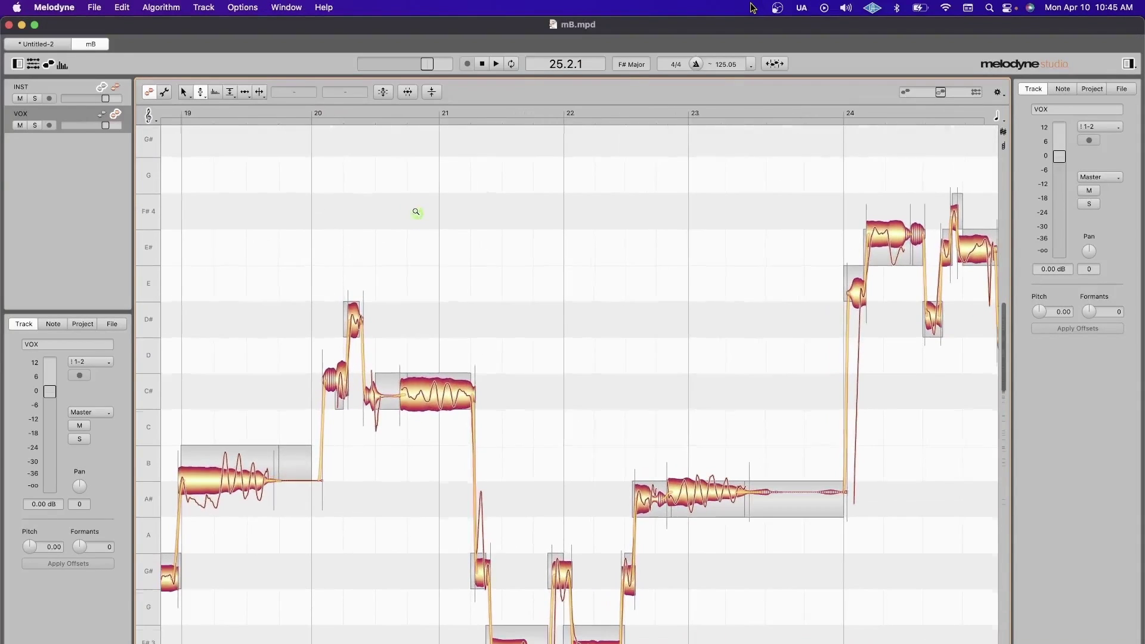
click(387, 94)
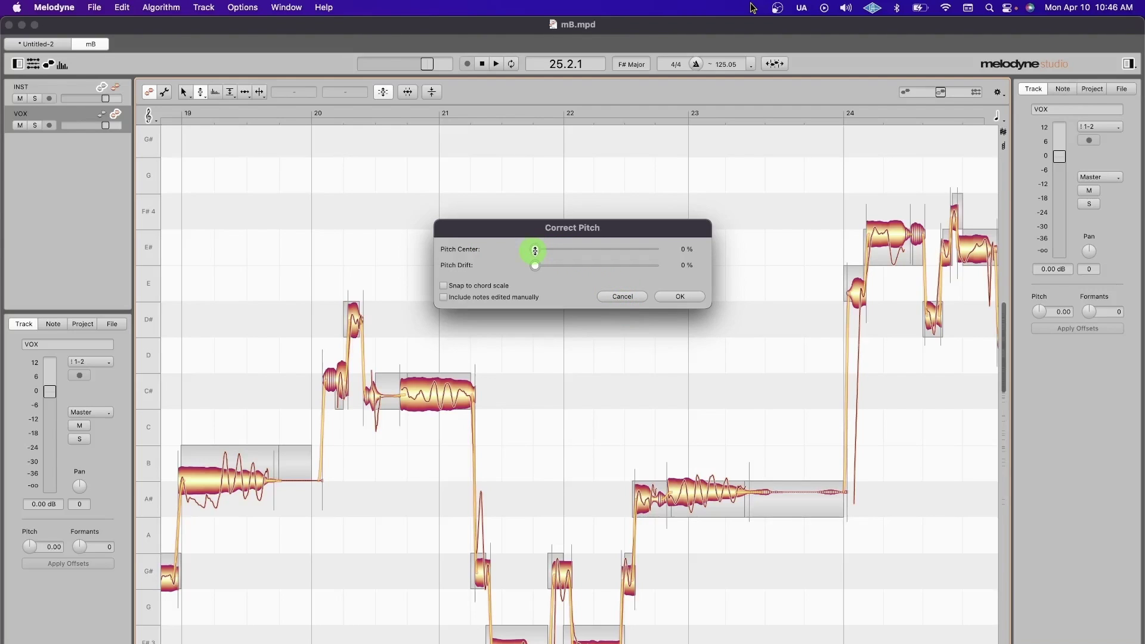
drag(535, 251, 645, 249)
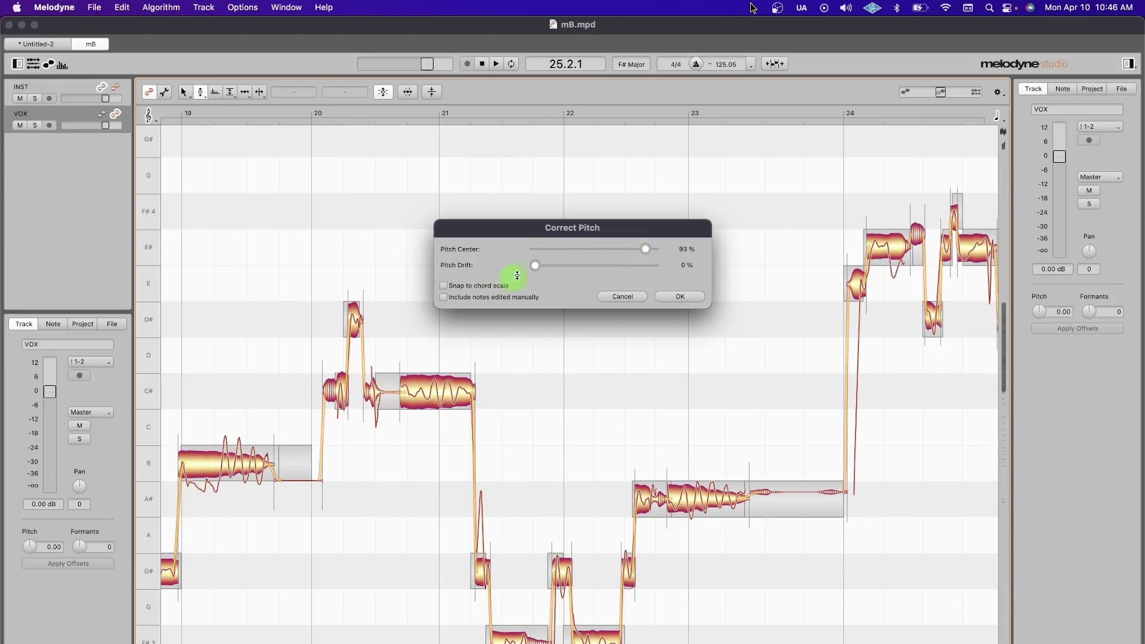
drag(535, 265, 606, 266)
click(679, 296)
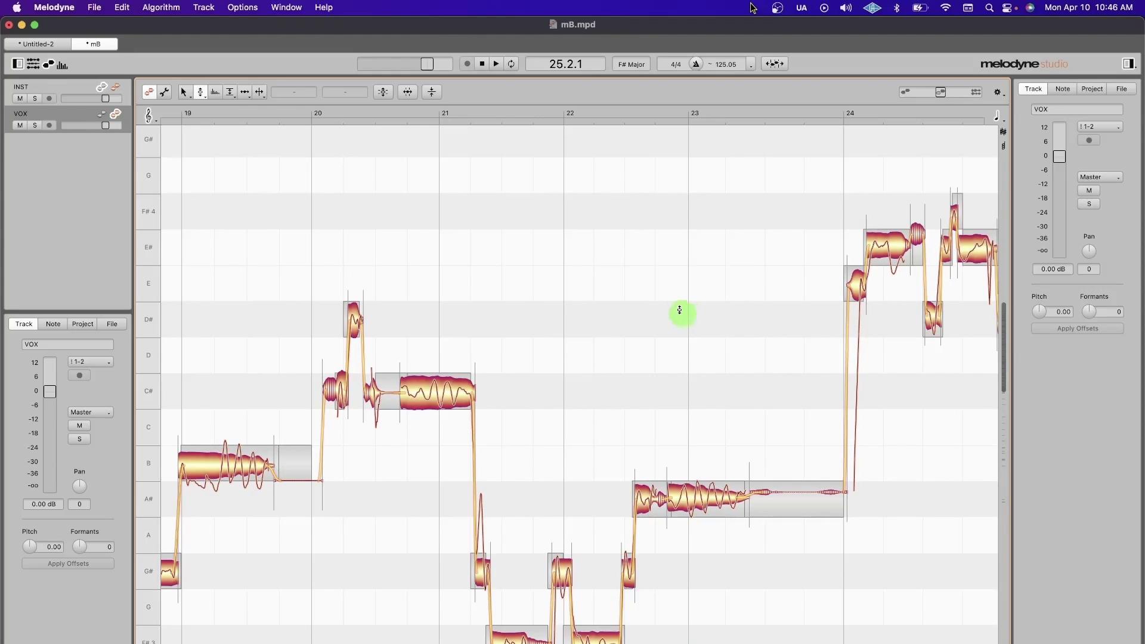
Step: Play bar 24 and split the long E#4 note near the start of the bar where its pitch dips
scroll(746, 328, right, 4)
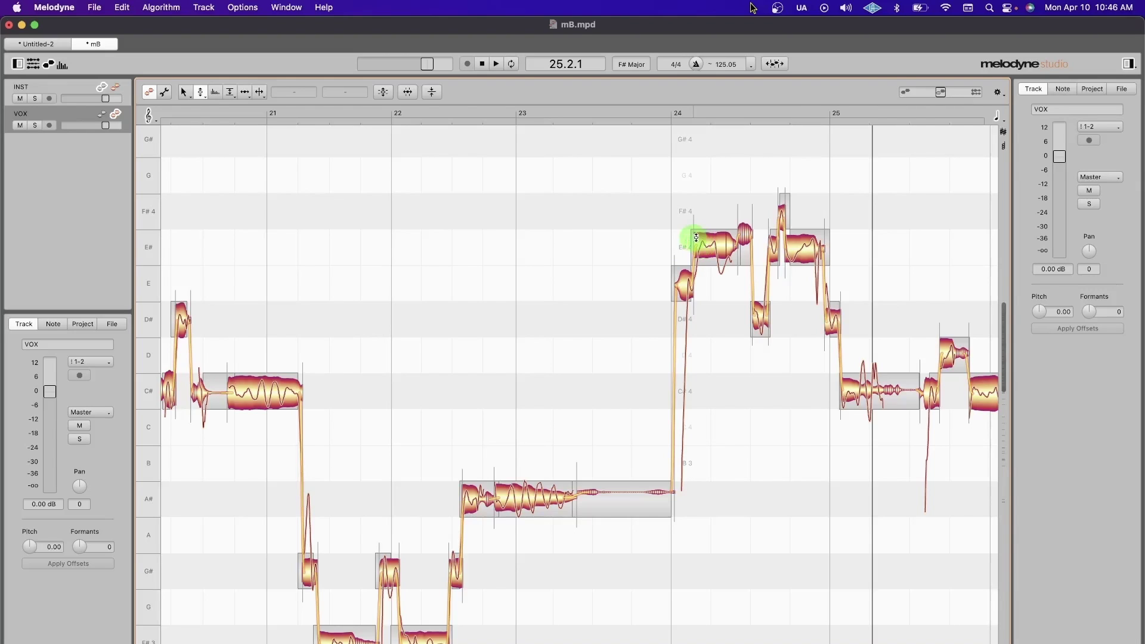
key(space)
scroll(741, 282, up, 5)
key(space)
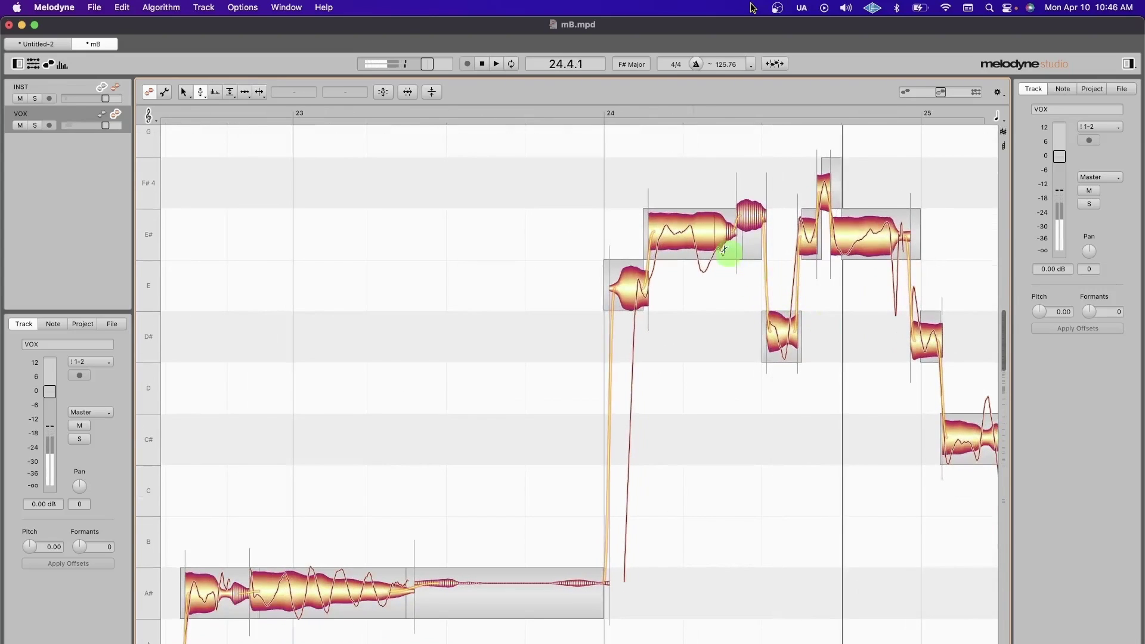
double_click(698, 238)
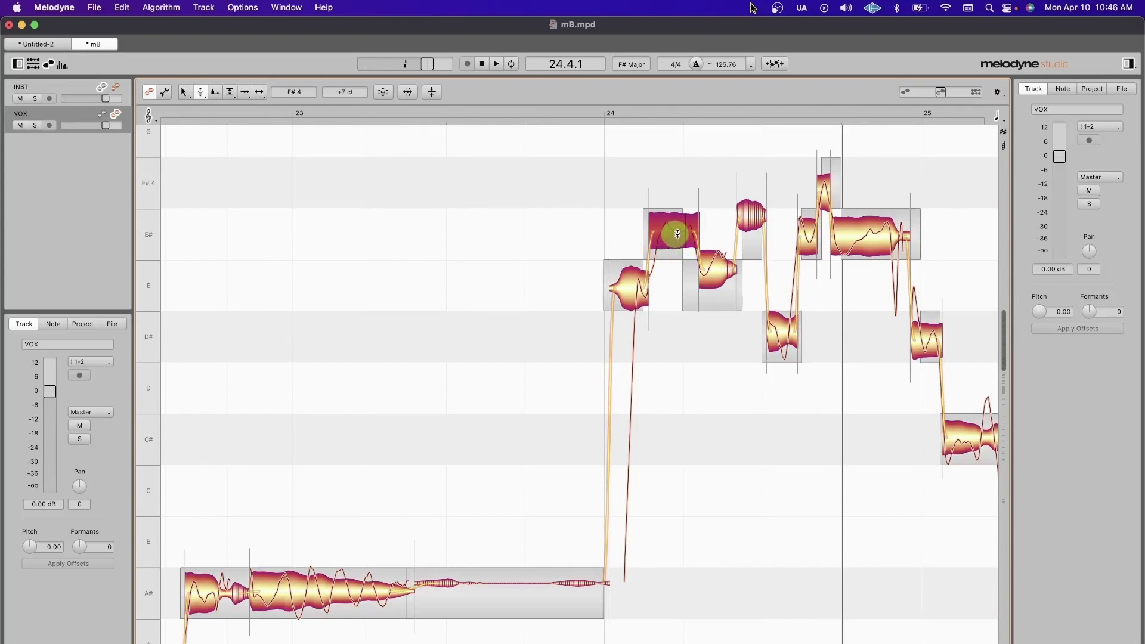
Step: Raise the first half of the split note to F#4 and the second half to E#4, and check them by playback
drag(676, 237, 677, 186)
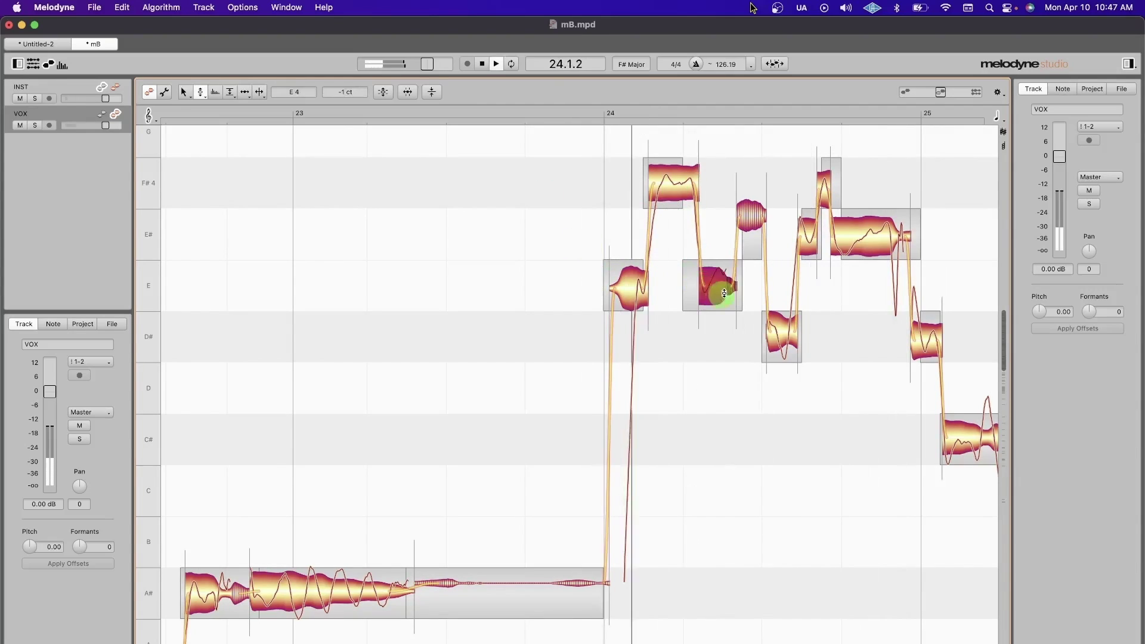
drag(719, 282, 717, 241)
key(space)
Step: Split the first E4 note in bar 24 after its onset and raise the sung part to E#4
key(F6)
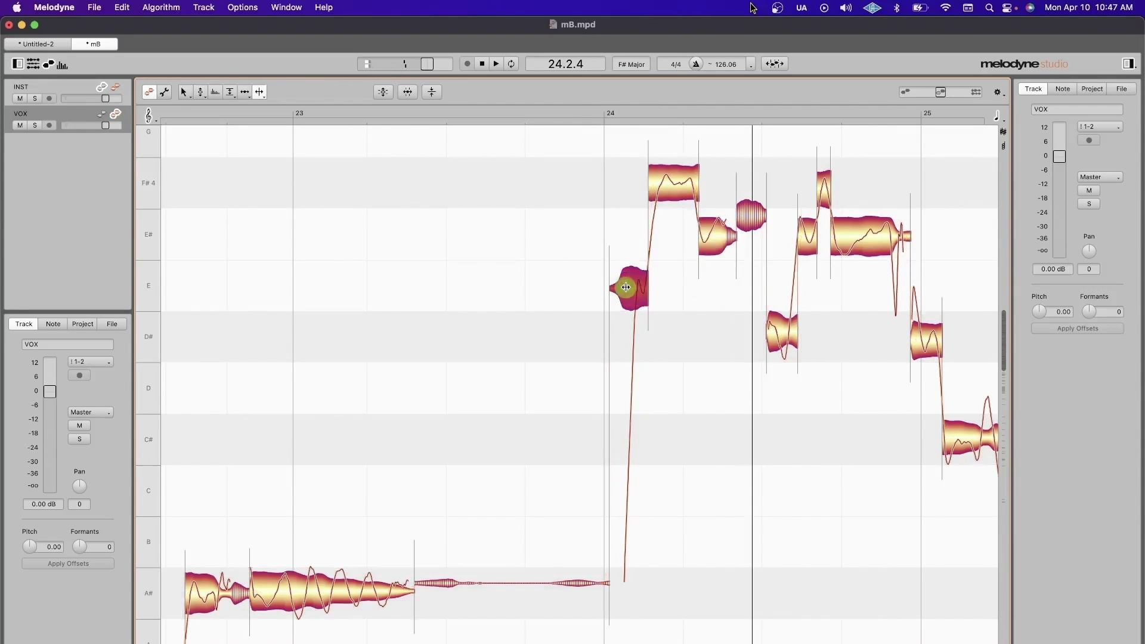
double_click(626, 289)
key(F2)
drag(637, 284, 637, 220)
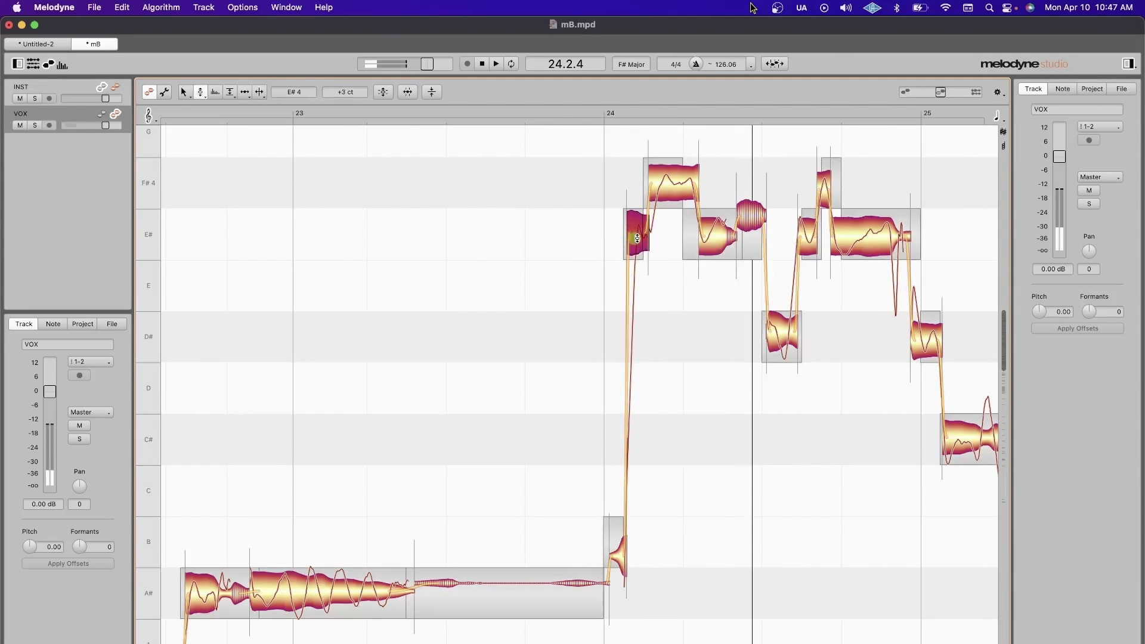
Step: Play the edited phrase in bar 24 and inspect the E#4 note following the longer F#4 note
double_click(580, 235)
click(705, 235)
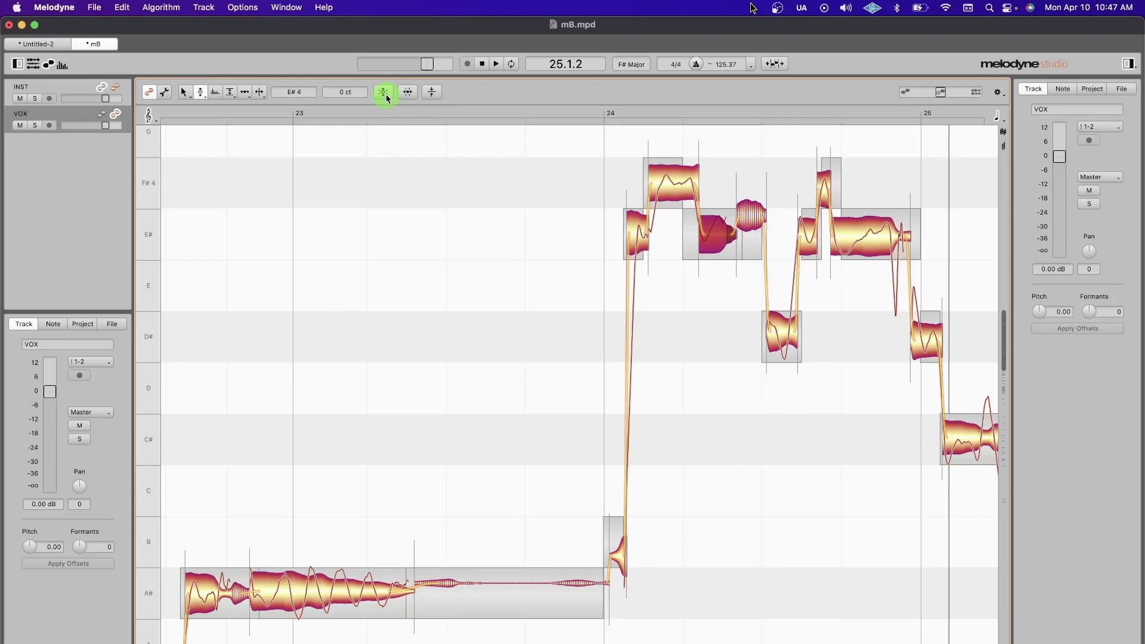
click(410, 205)
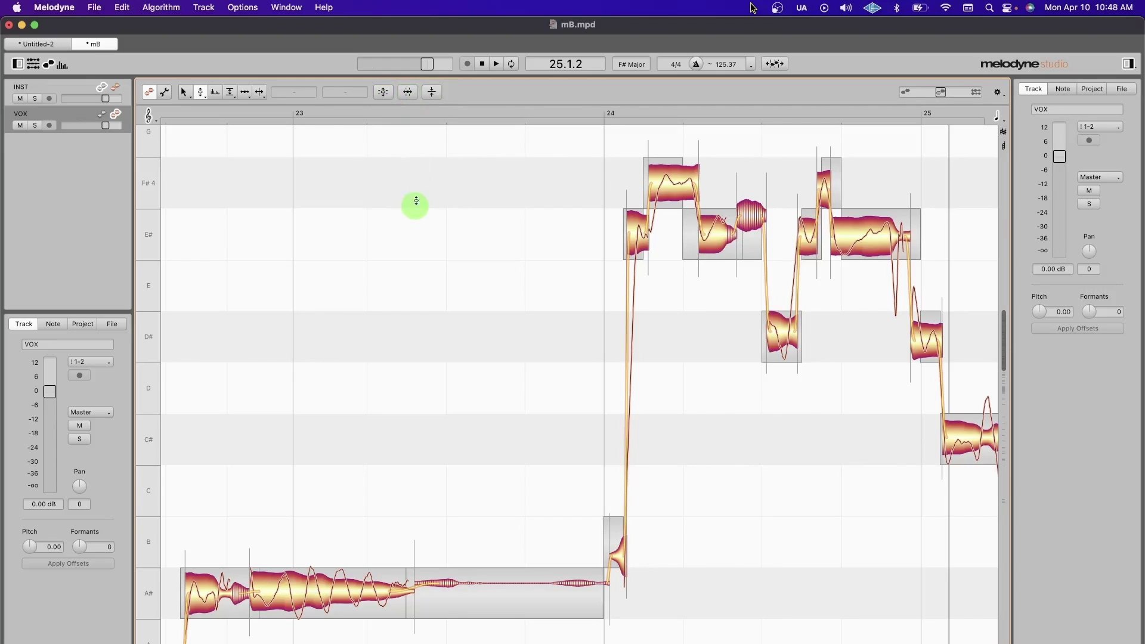
Step: Examine the groove reference and intensity settings for Quantize Time and leave without applying them
click(409, 93)
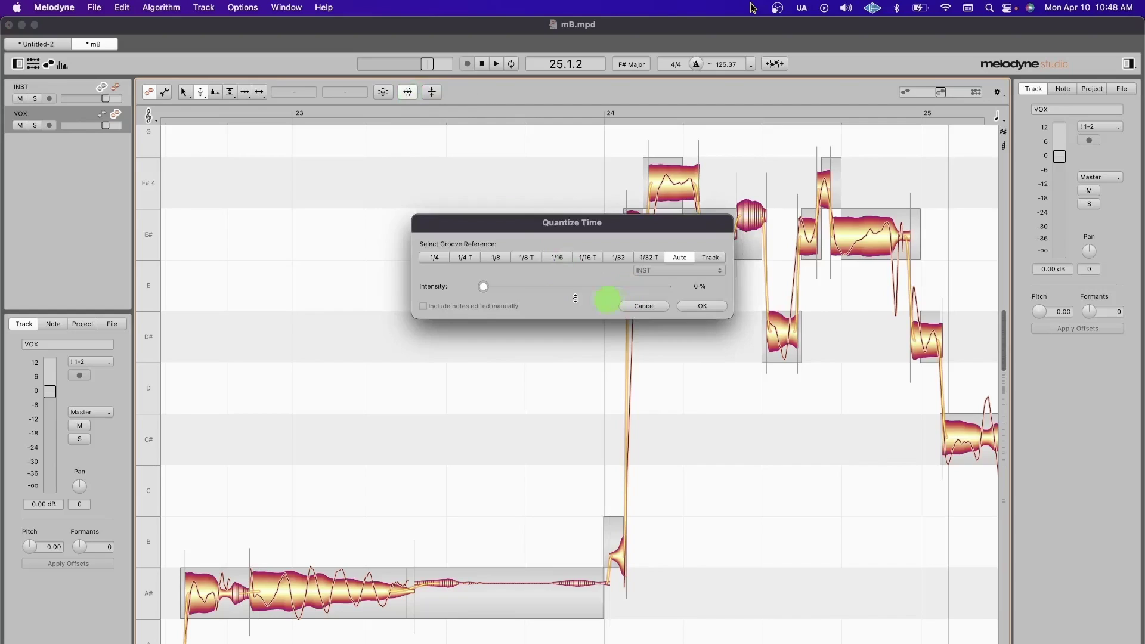
click(478, 285)
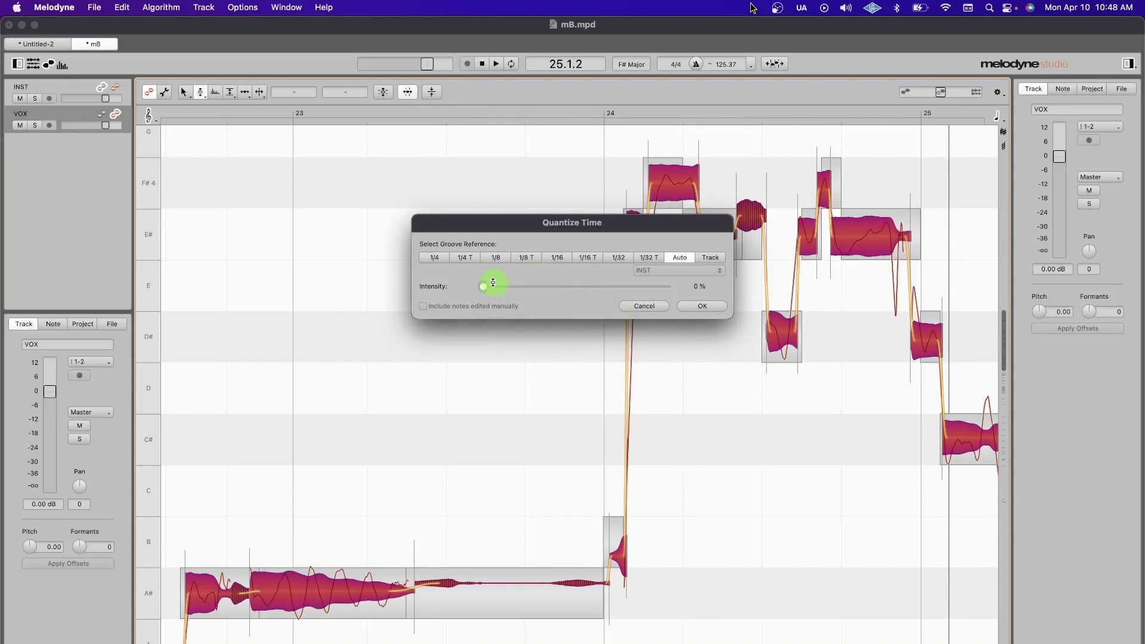
click(643, 305)
Step: Slightly increase the amount that makes quiet notes louder in the Note Leveling settings
click(431, 92)
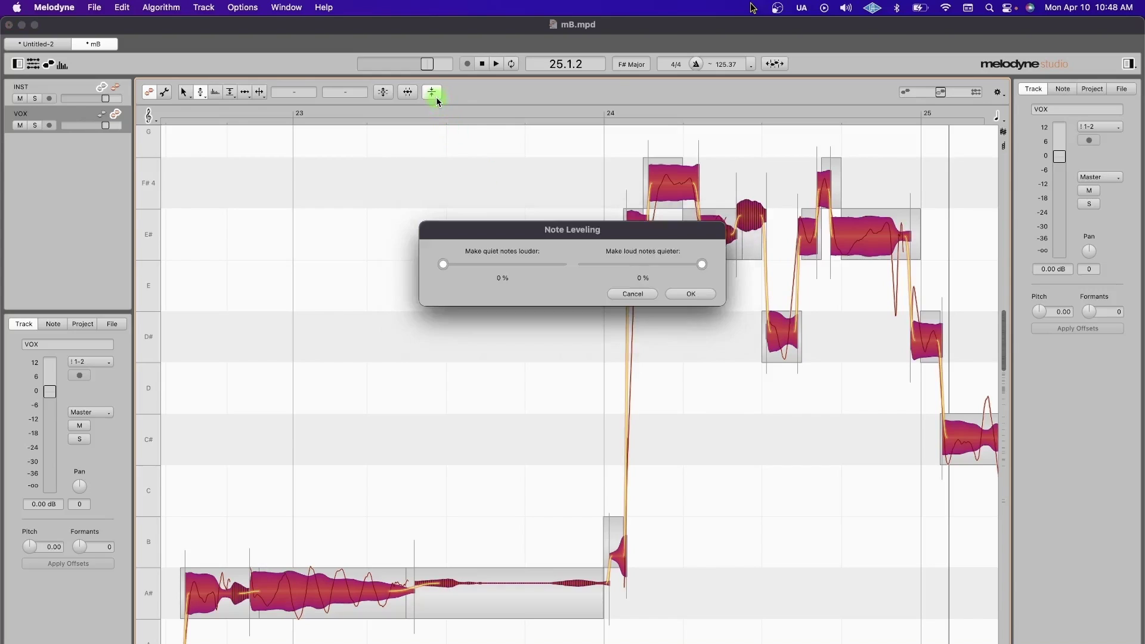
mouse_move(444, 264)
mouse_down()
mouse_move(560, 265)
mouse_move(439, 265)
mouse_move(482, 266)
mouse_move(455, 264)
mouse_up()
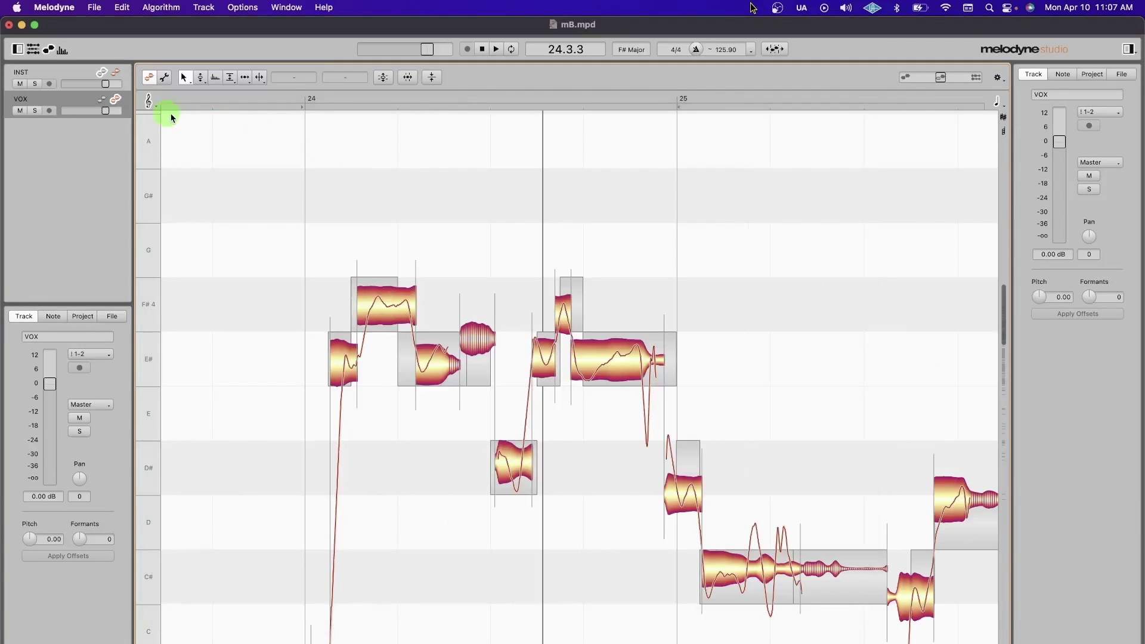
Step: Try reassigning the longer note near the start of bar 24 to E in Note Assignment Mode, restore it and return to editing
click(166, 78)
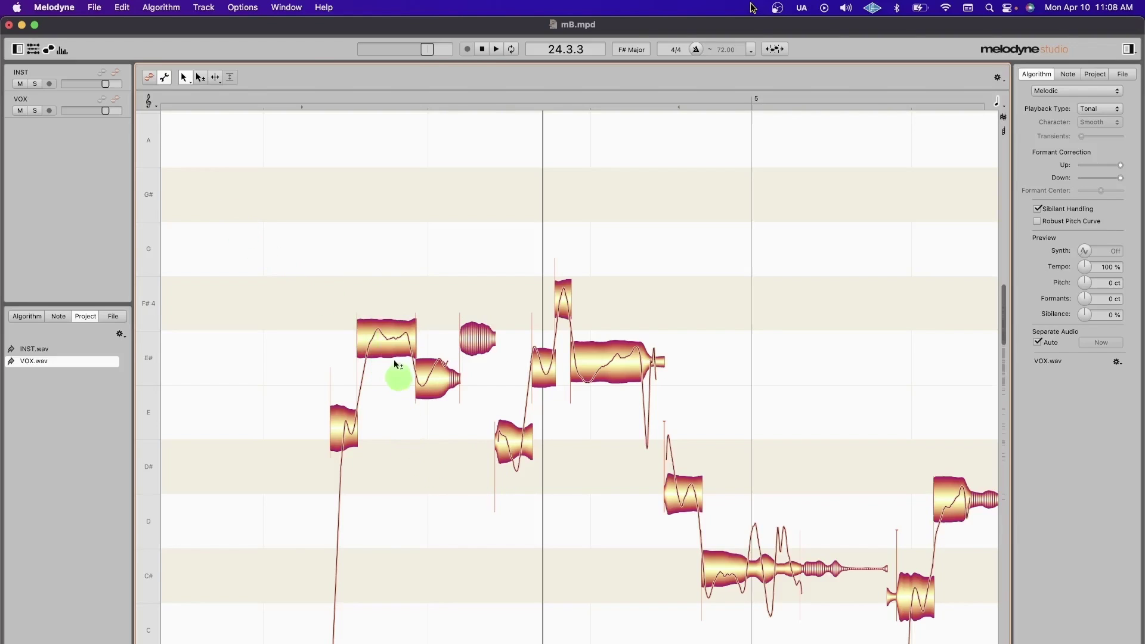
drag(396, 364, 403, 437)
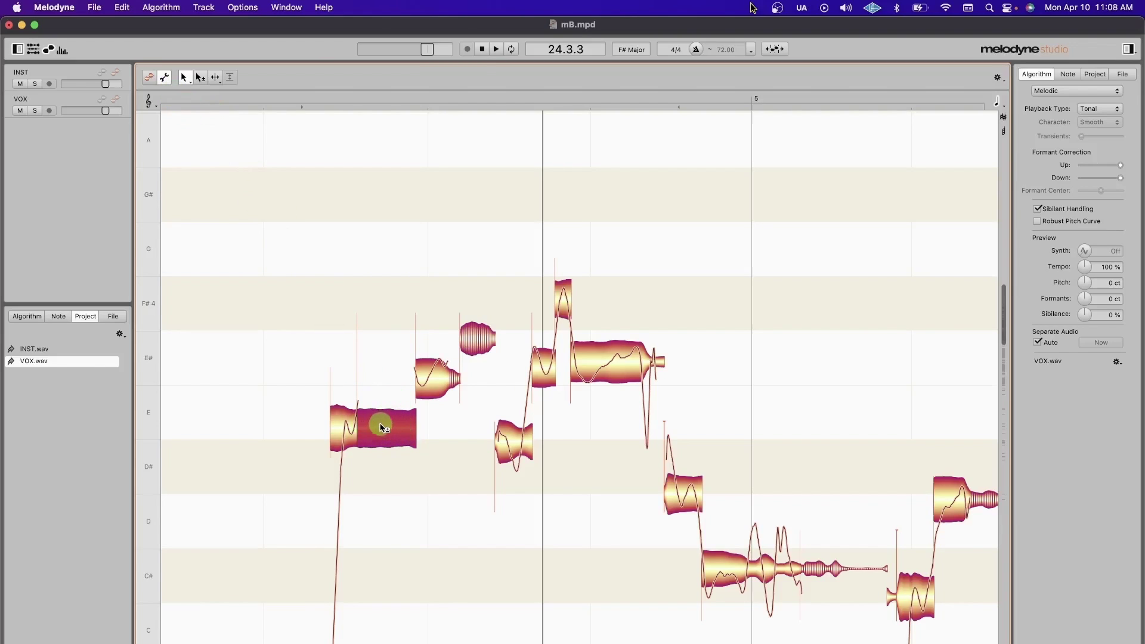
drag(378, 422, 379, 336)
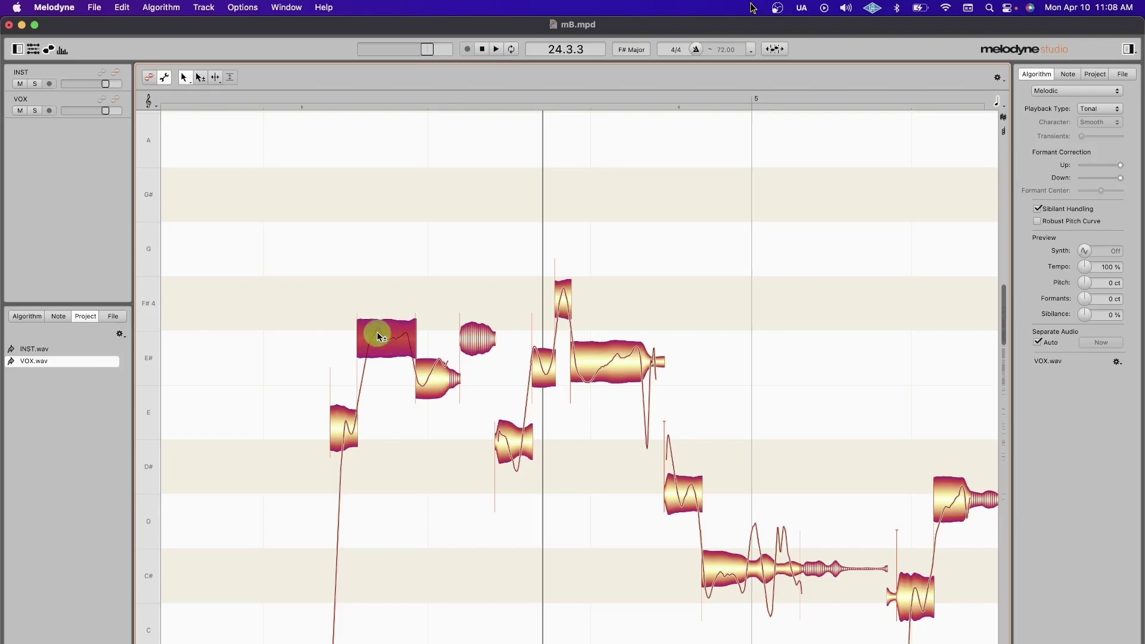
click(149, 77)
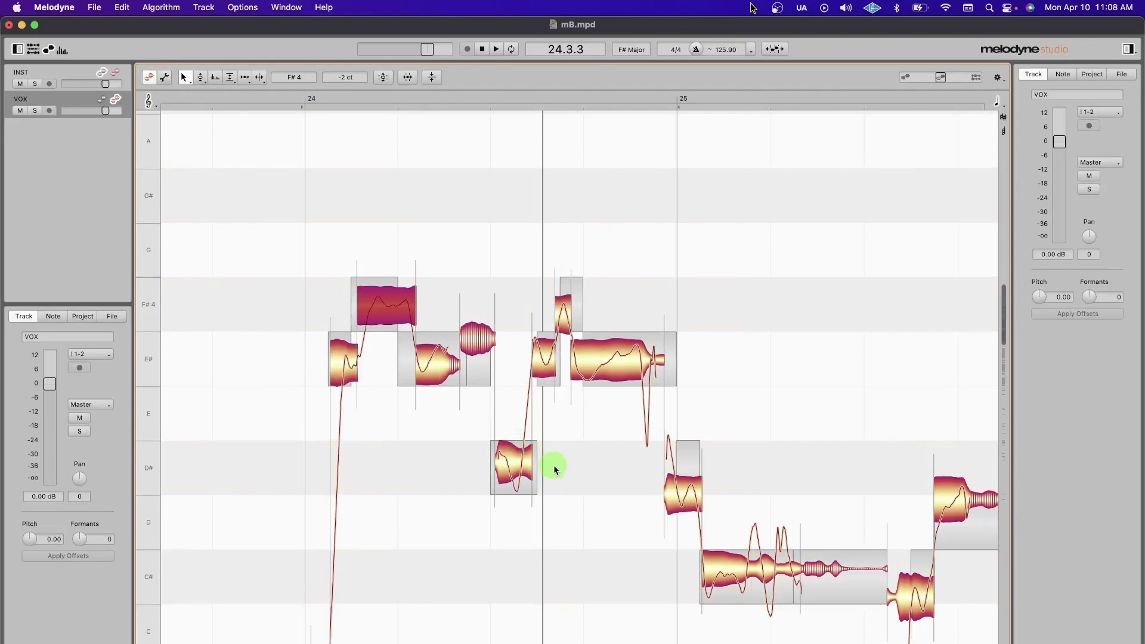